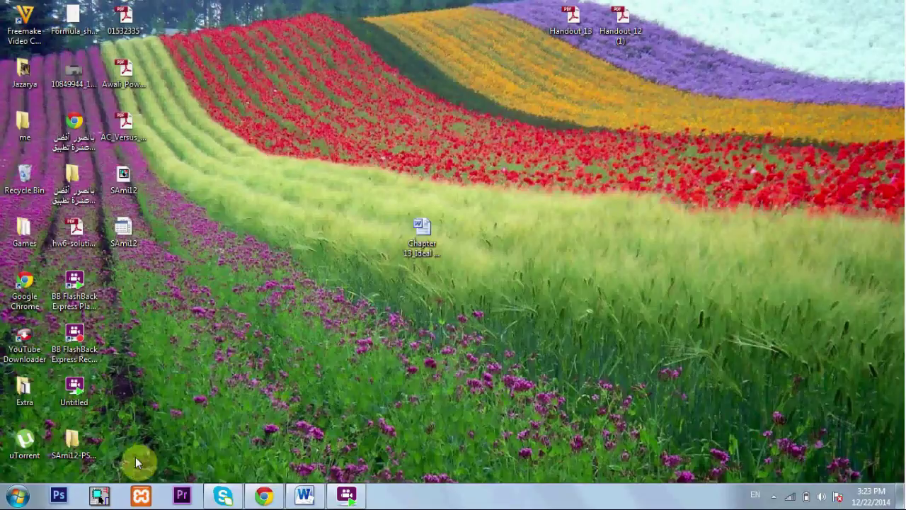
Launch OrCAD Capture and create a new project named 'first project' in C:\Users\User\Desktop.
click(99, 495)
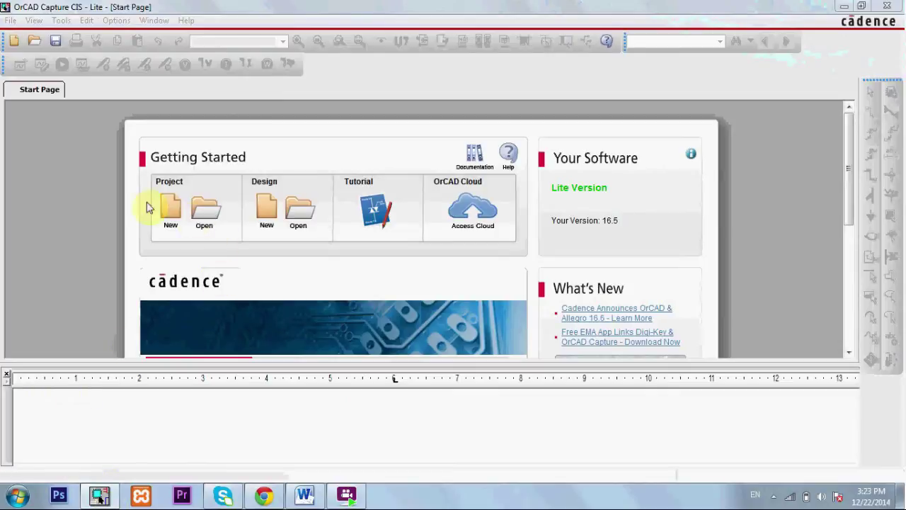
click(165, 207)
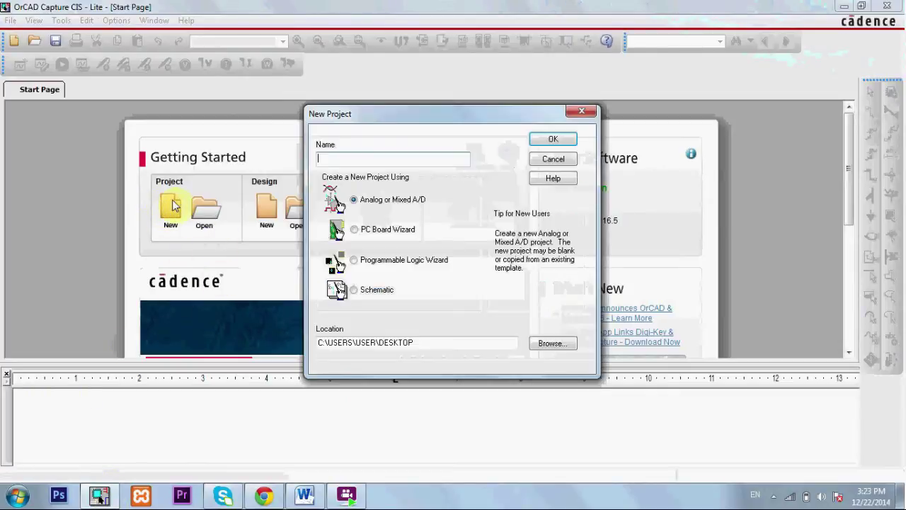
click(343, 159)
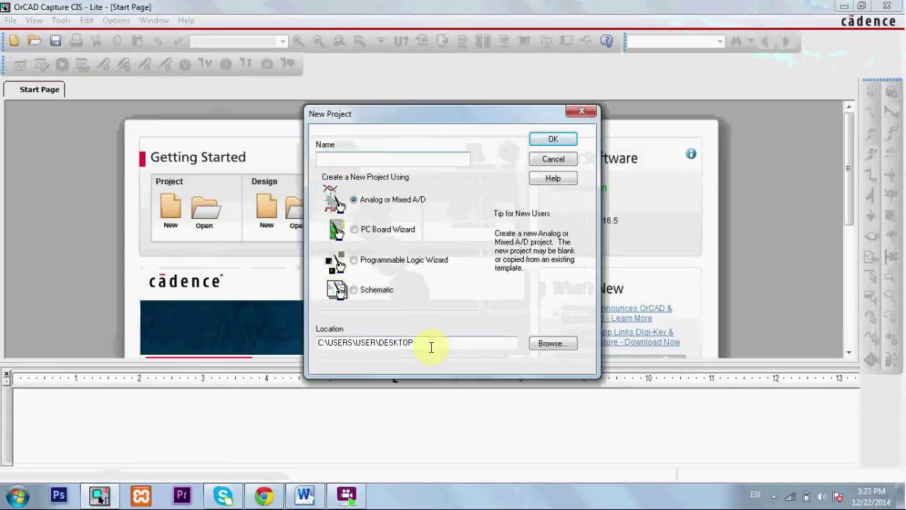
drag(417, 345, 381, 344)
click(551, 343)
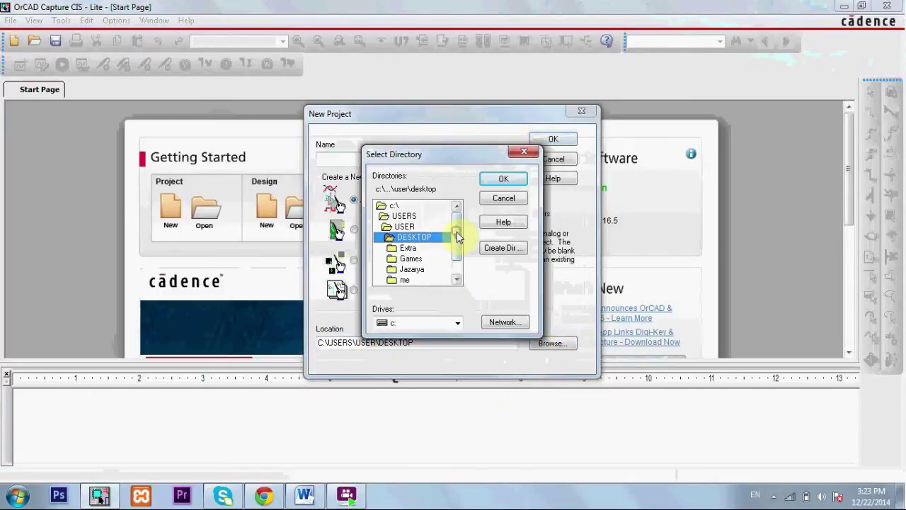
scroll(455, 241, down, 1)
scroll(450, 227, up, 1)
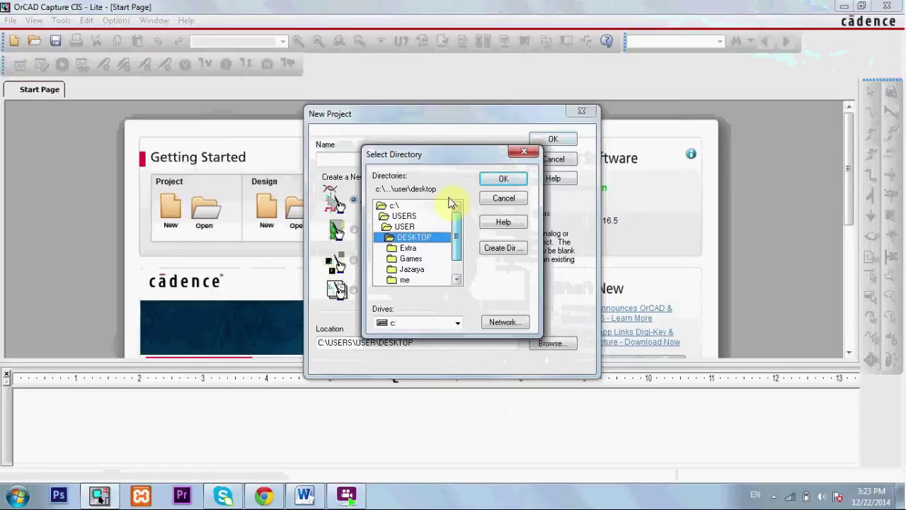
click(503, 179)
click(408, 156)
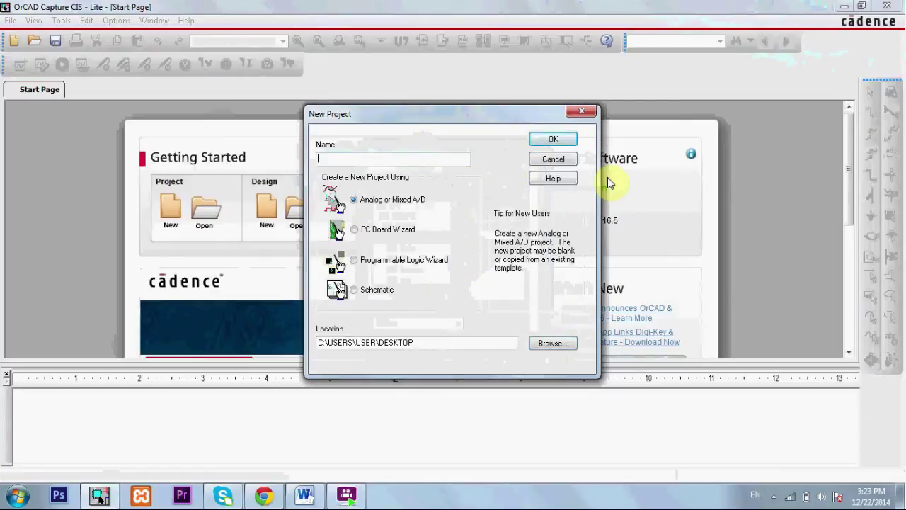
text(first project)
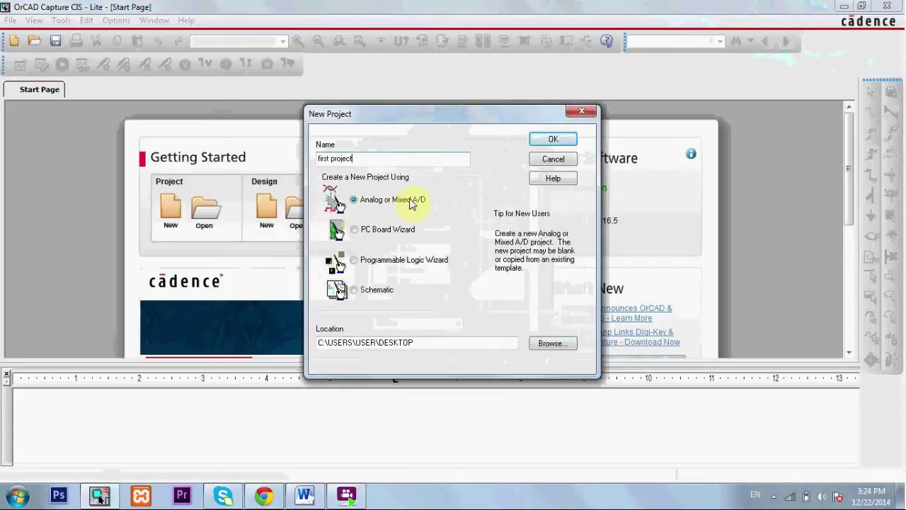
click(553, 140)
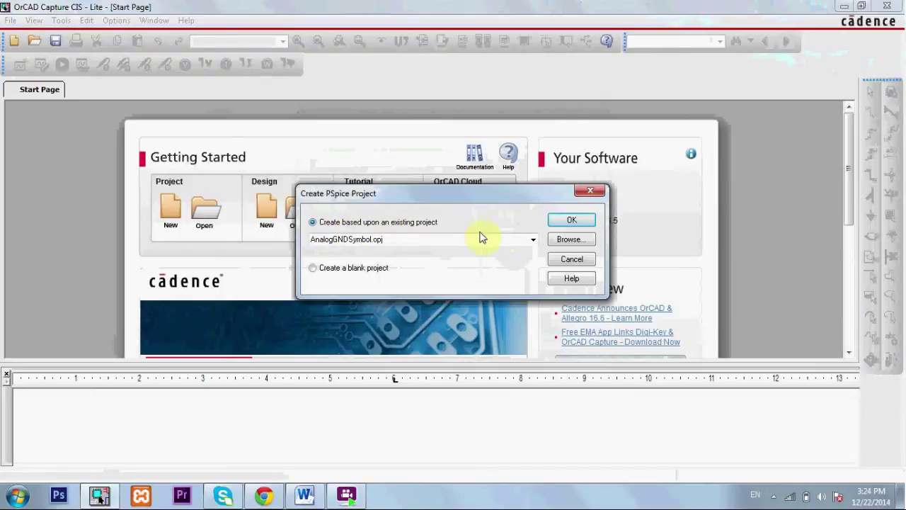
Base the project on the AnalogGNDSymbol.opj template and expand first project.dsn in the tree.
click(572, 221)
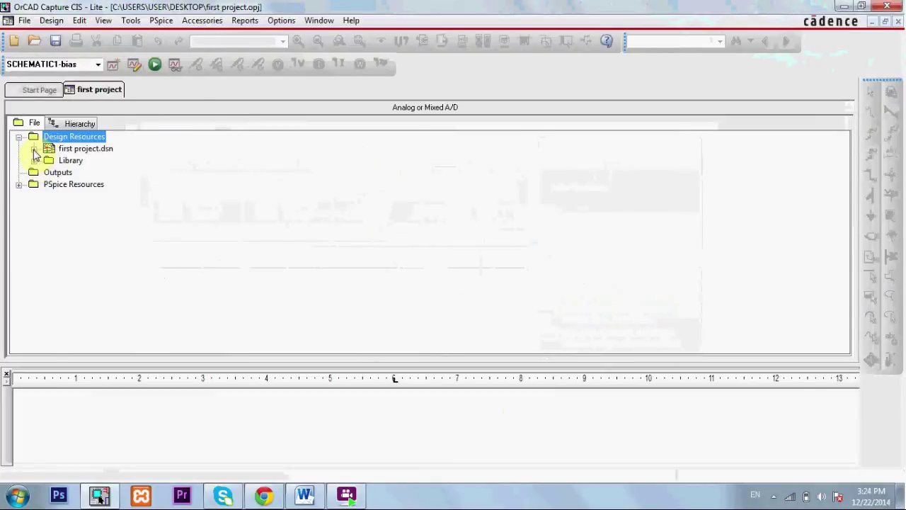
click(34, 150)
Open PAGE1, delete the template's GND_0 symbol and its note, and zoom to 200%.
double_click(83, 161)
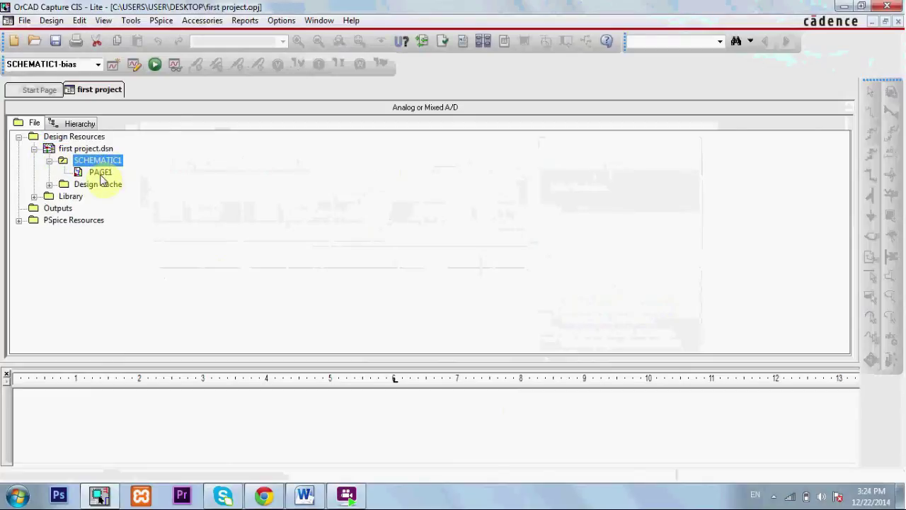
double_click(100, 174)
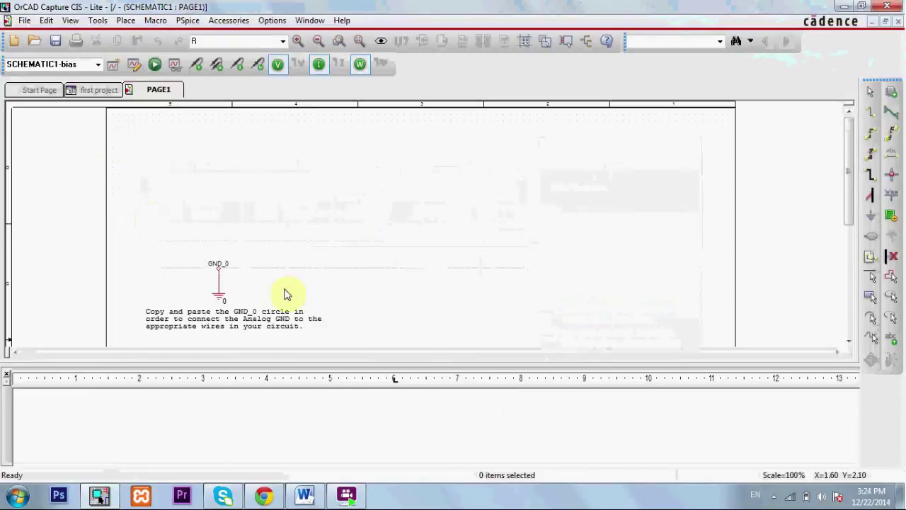
drag(133, 214, 289, 162)
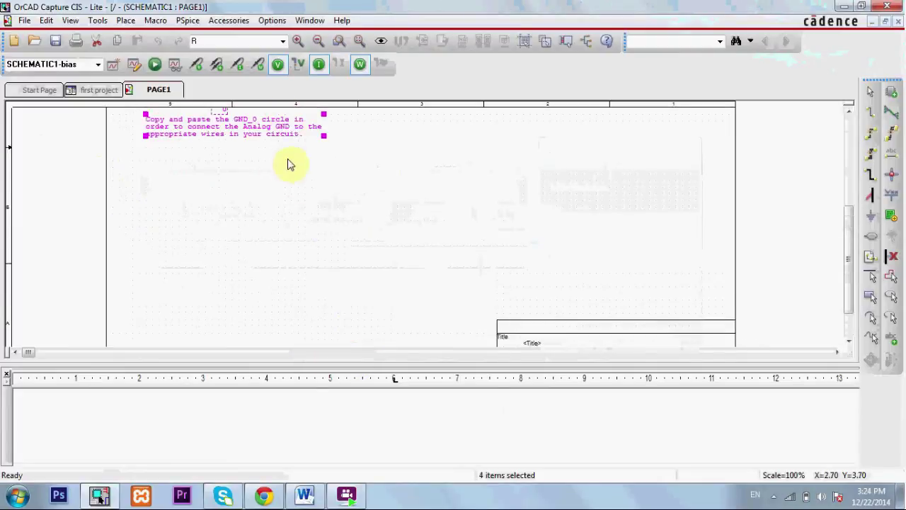
scroll(282, 145, up, 5)
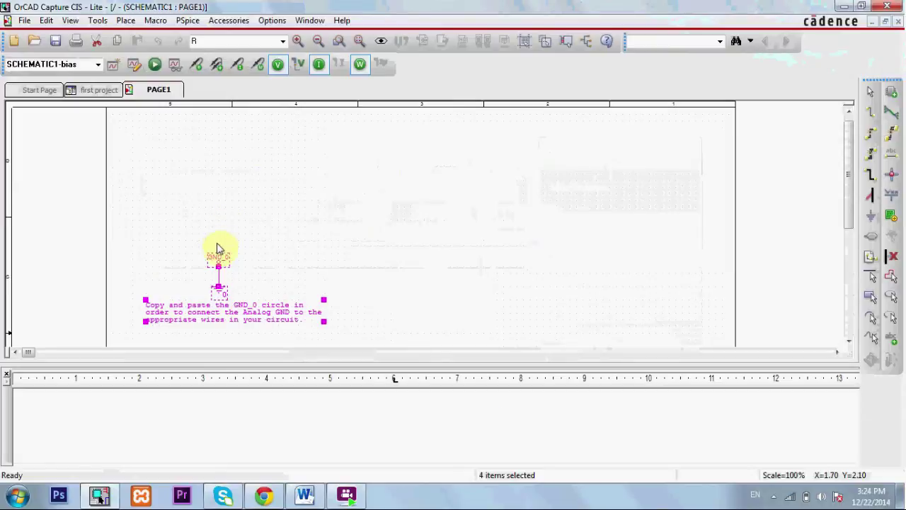
click(360, 326)
click(199, 310)
drag(199, 309, 192, 296)
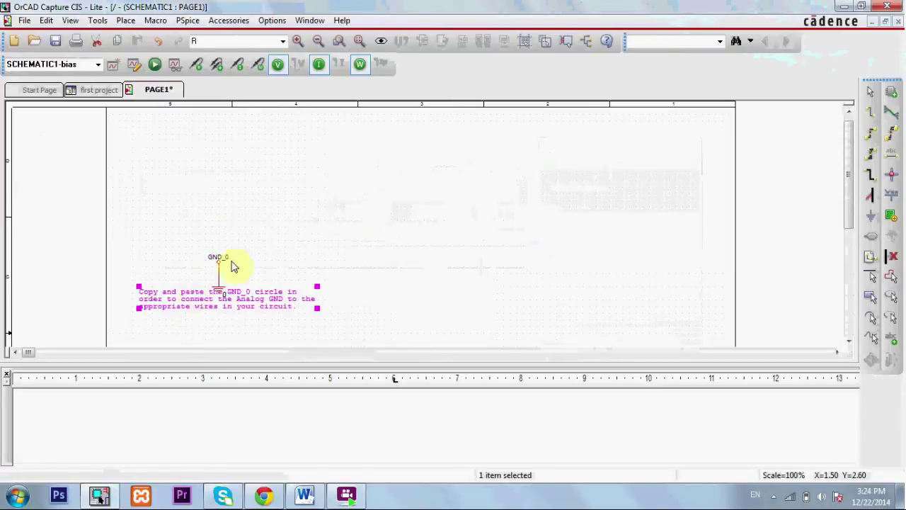
drag(171, 211, 329, 320)
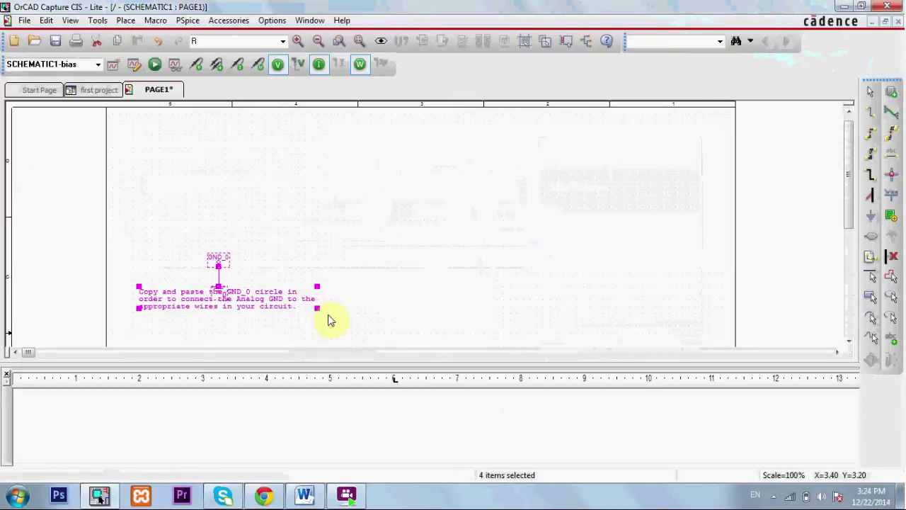
key(Delete)
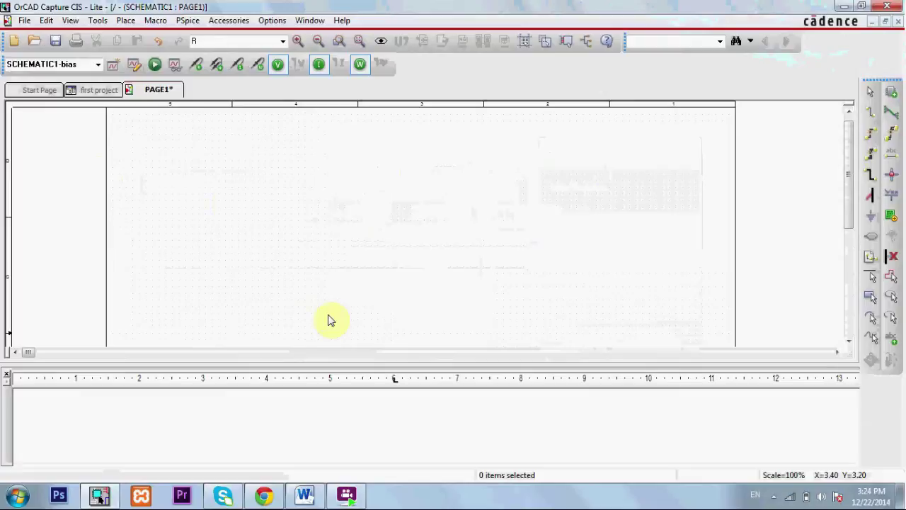
click(298, 41)
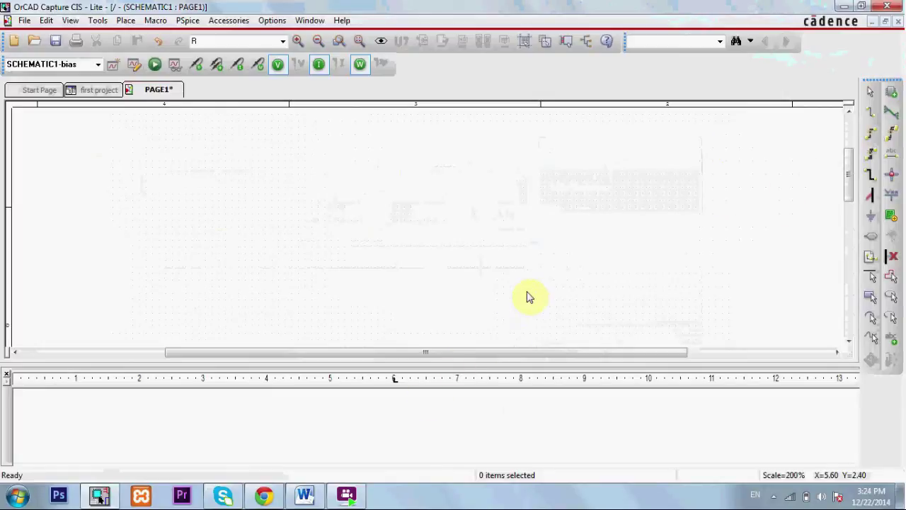
click(892, 95)
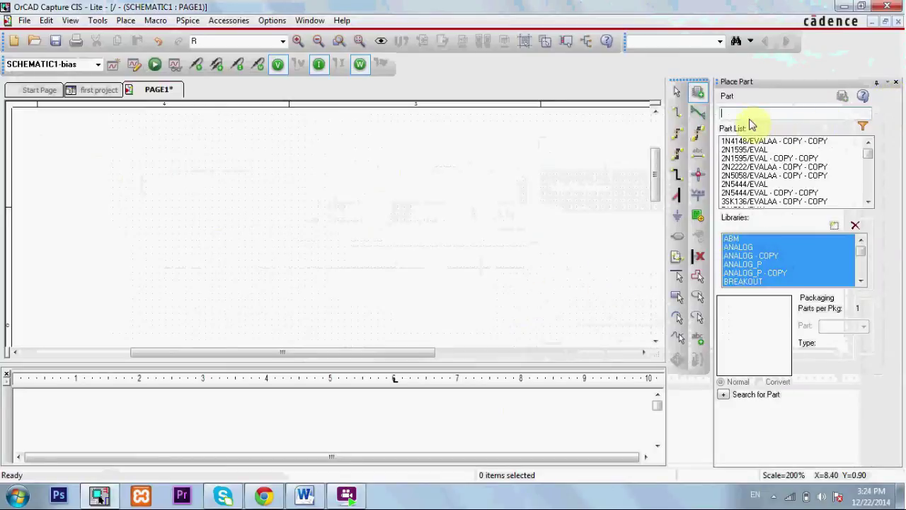
Browse the ANALOG_P and SOURCE libraries and search for the 'vdc' part.
click(737, 115)
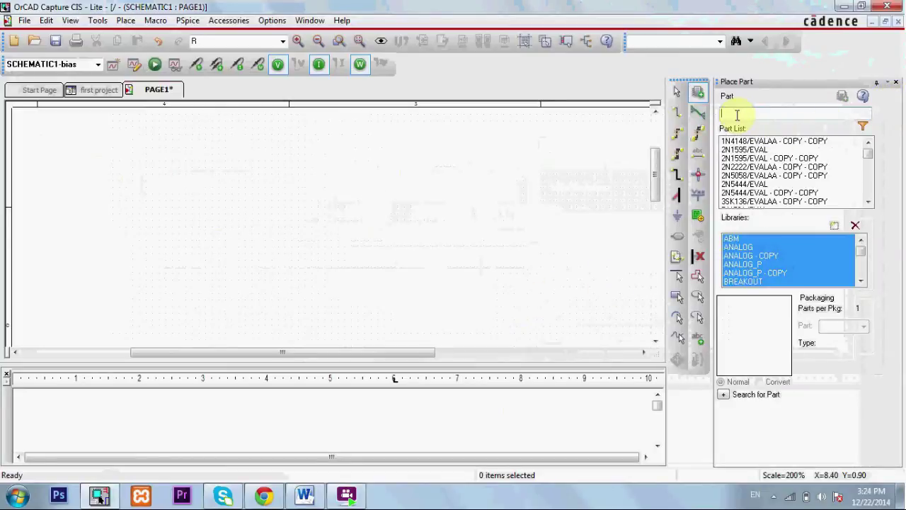
click(862, 249)
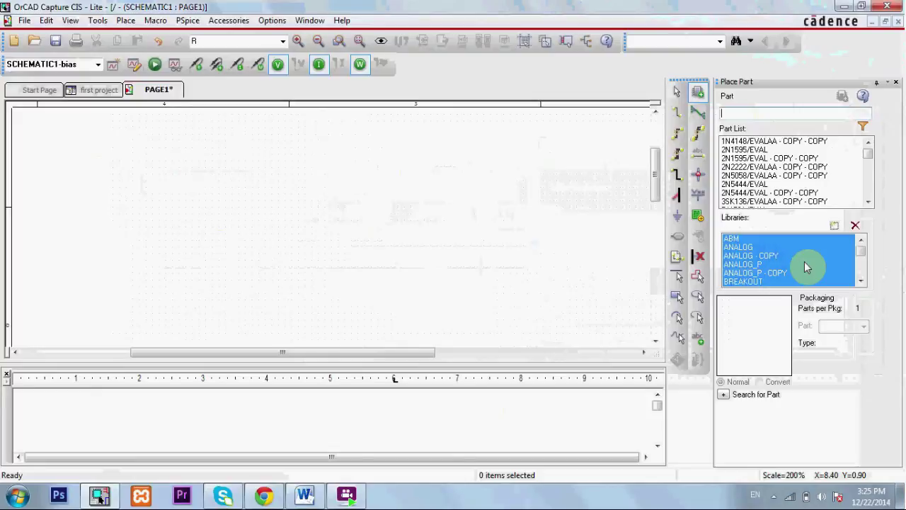
click(808, 268)
scroll(779, 276, down, 5)
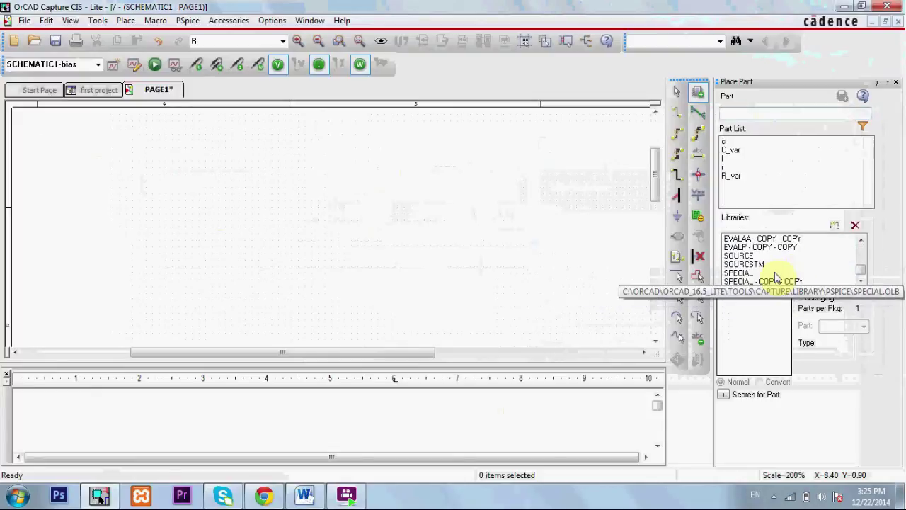
click(741, 255)
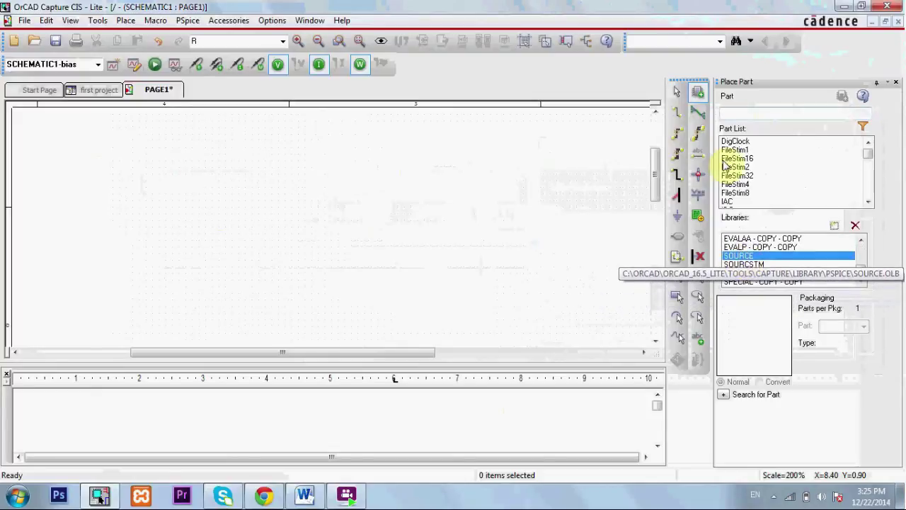
drag(869, 150, 871, 168)
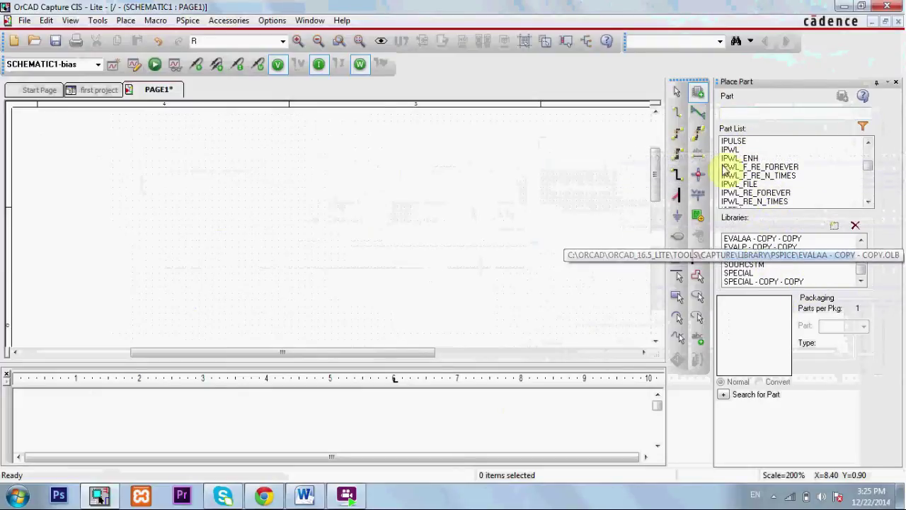
click(737, 113)
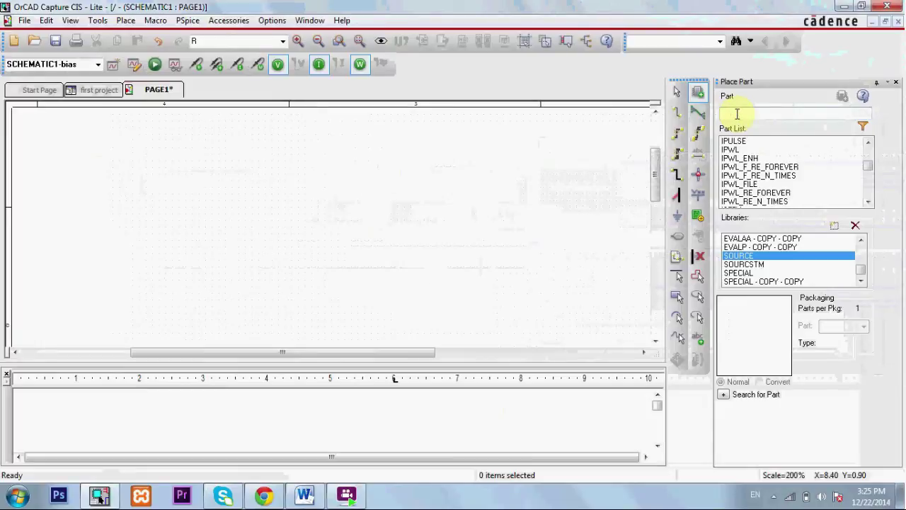
text(vdc)
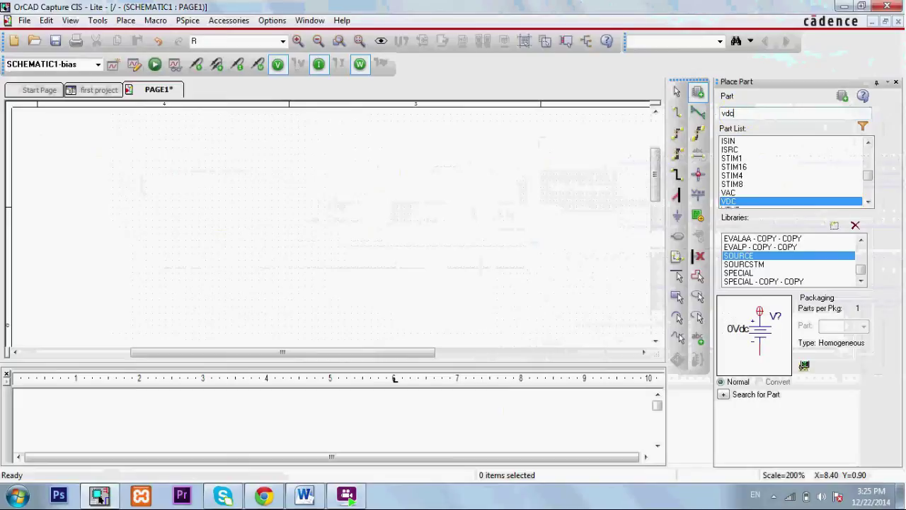
Place the VDC source V1 (0Vdc) on the left side of the page.
double_click(731, 203)
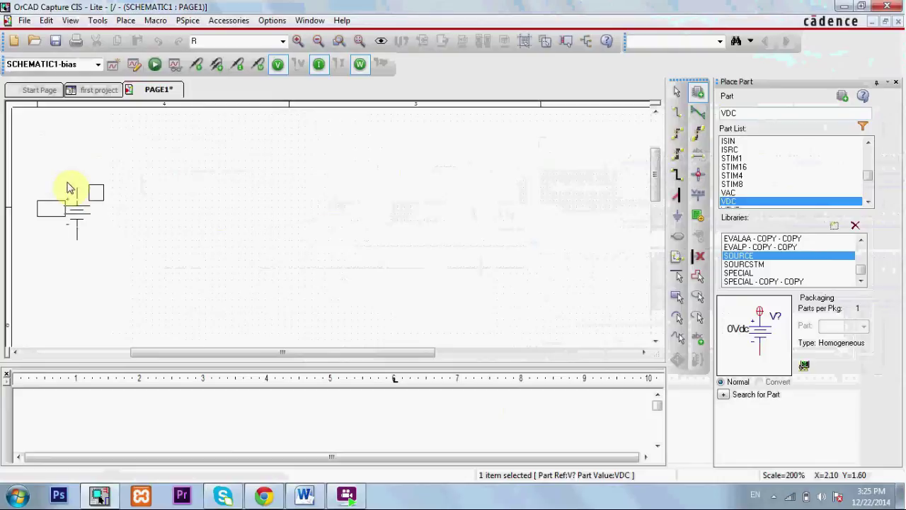
click(117, 183)
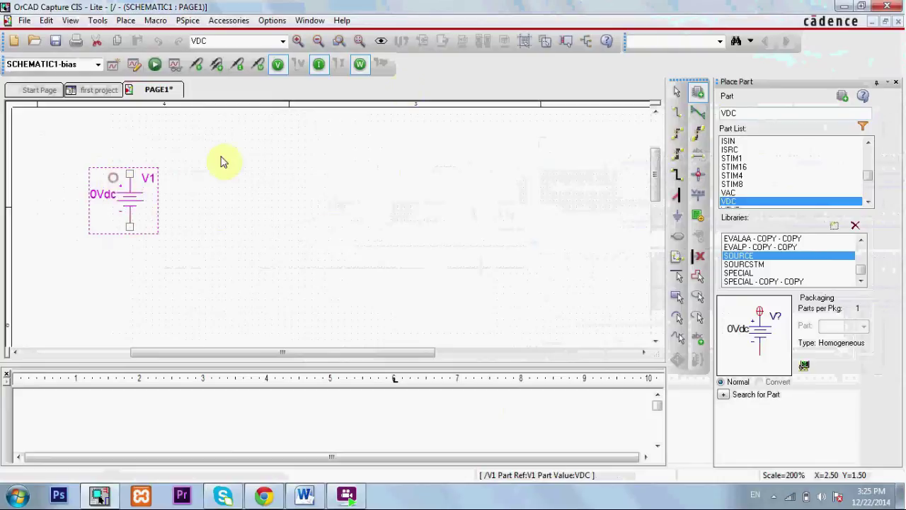
click(677, 92)
scroll(863, 198, up, 3)
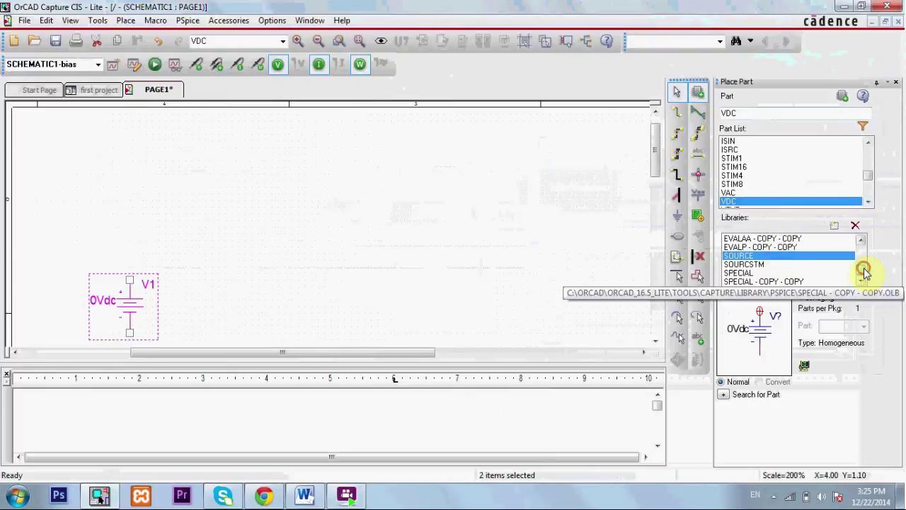
drag(864, 271, 859, 254)
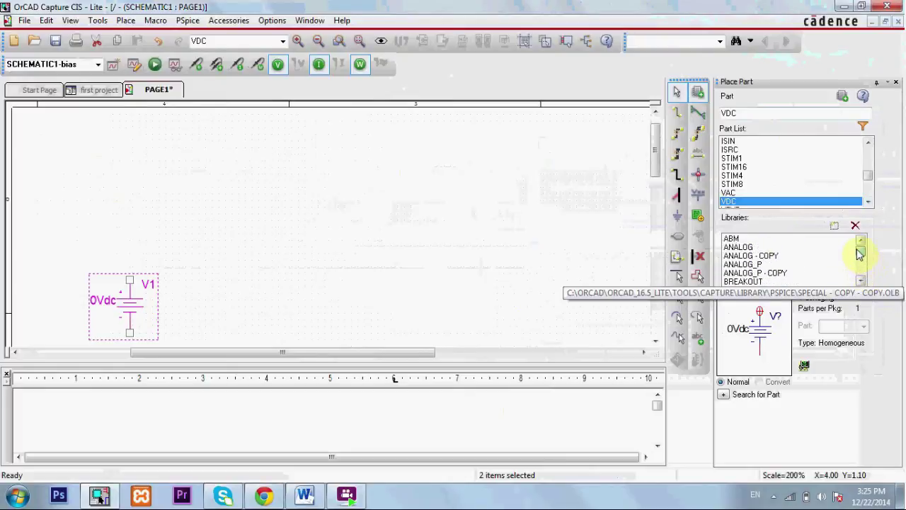
Place a resistor R1 from the ANALOG library on the page.
click(733, 249)
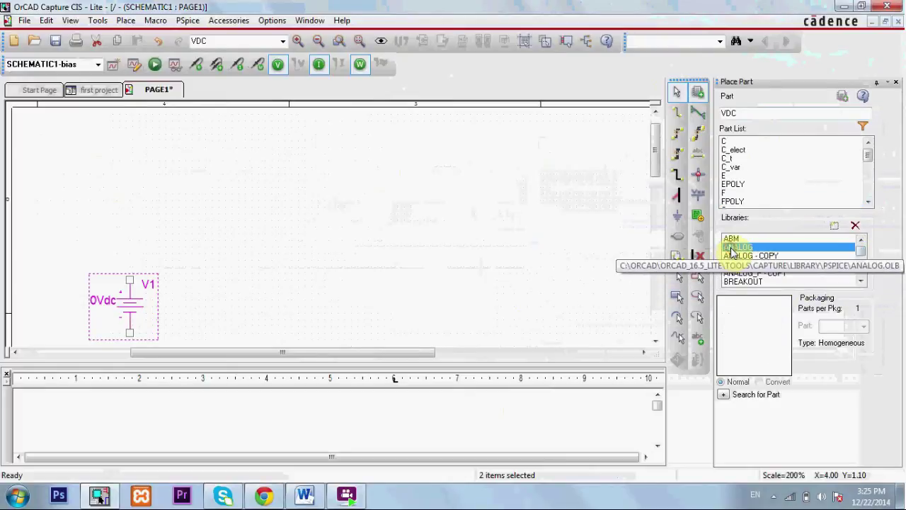
double_click(751, 112)
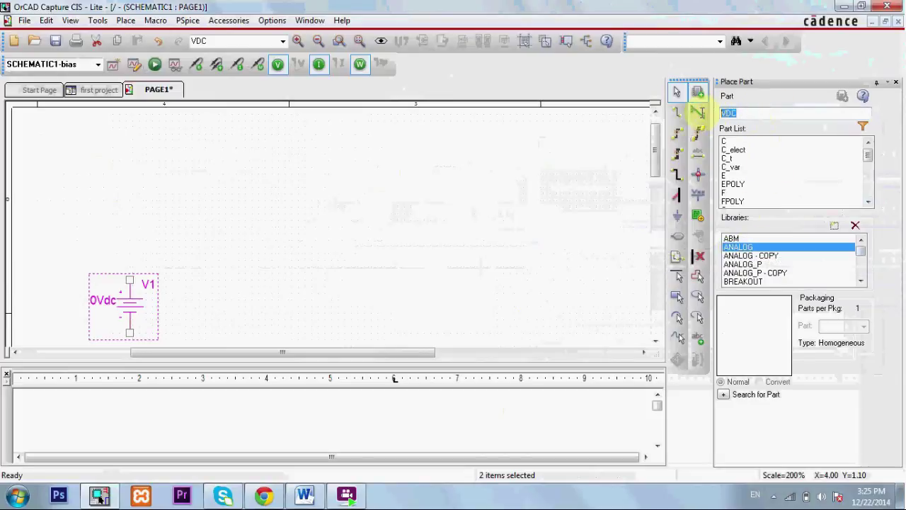
key(BackSpace)
text(r)
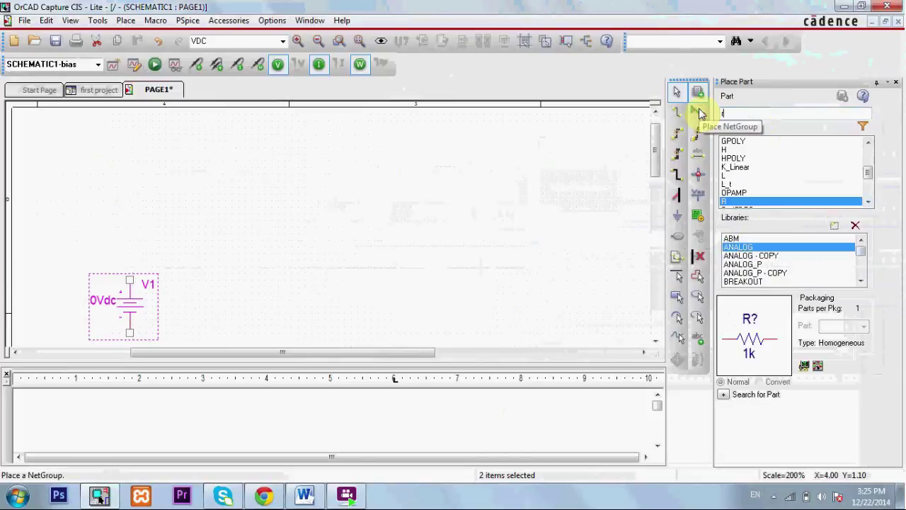
double_click(736, 203)
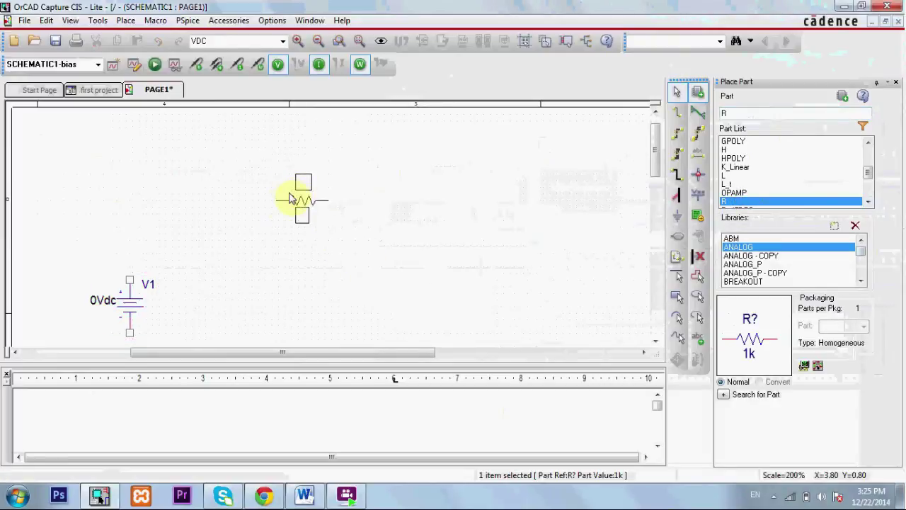
click(259, 211)
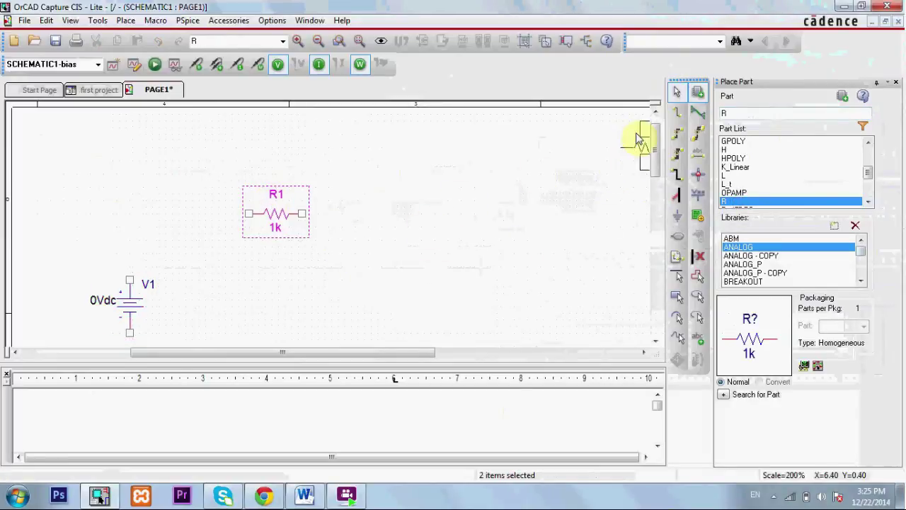
click(676, 92)
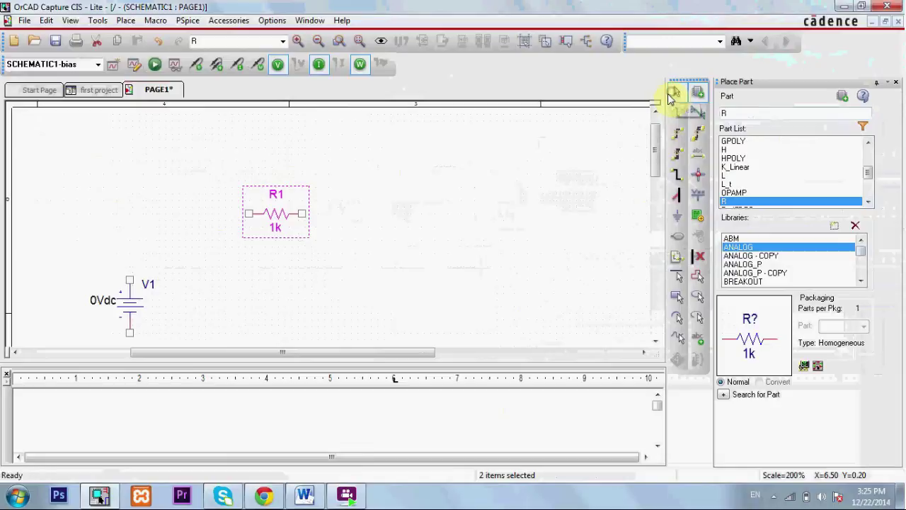
Rotate R1 vertical and move it beside V1 at the same height.
drag(277, 211, 287, 266)
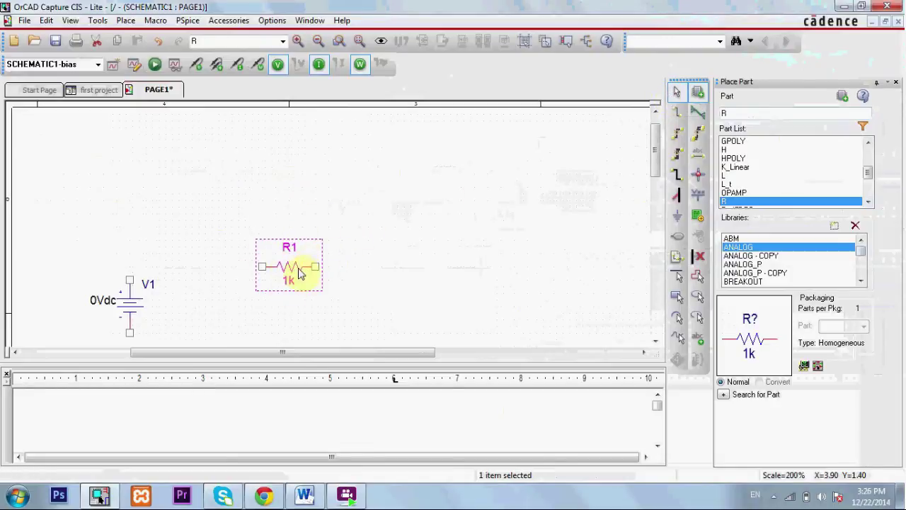
drag(289, 266, 303, 212)
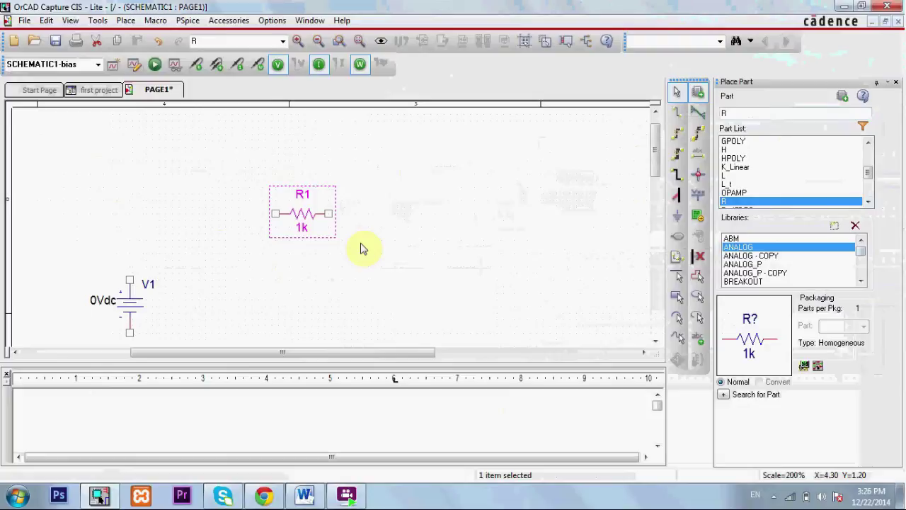
key(r)
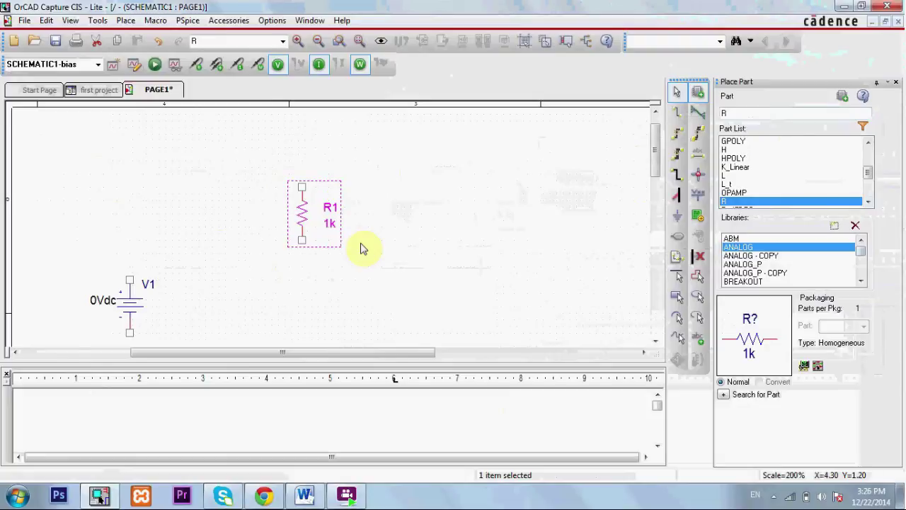
drag(304, 224, 310, 313)
click(384, 289)
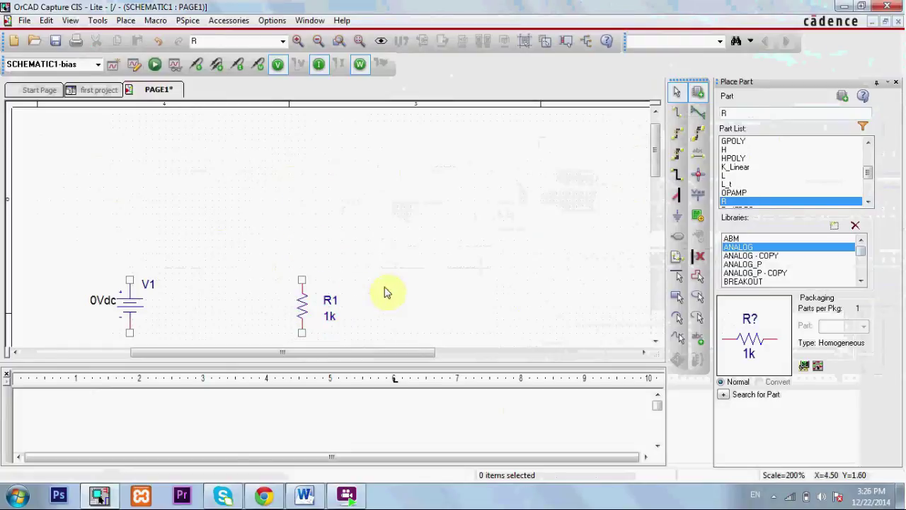
click(678, 112)
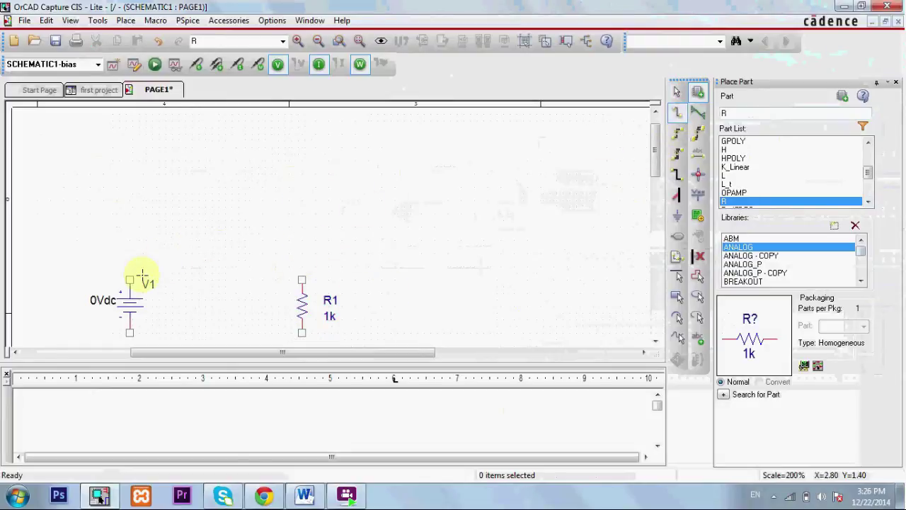
Draw wires joining V1 and R1 at their top pins and at their bottom pins.
drag(130, 278, 301, 278)
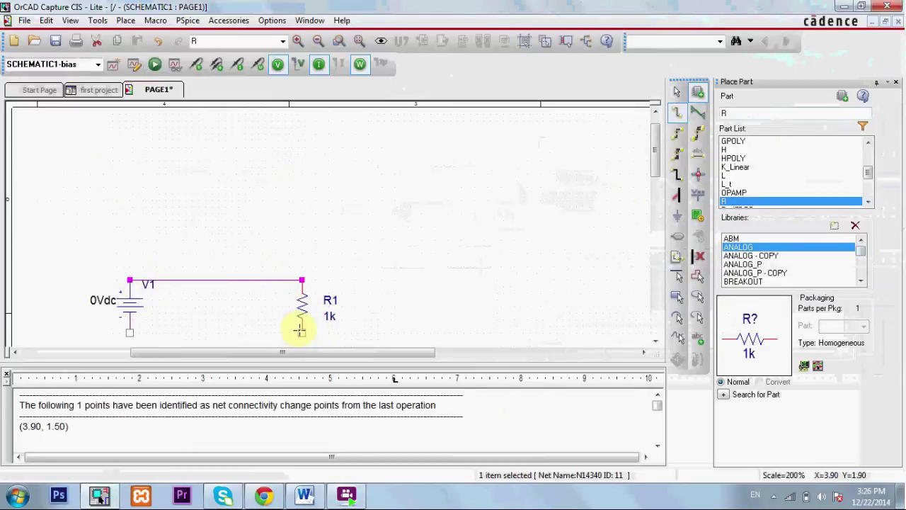
drag(300, 330, 131, 332)
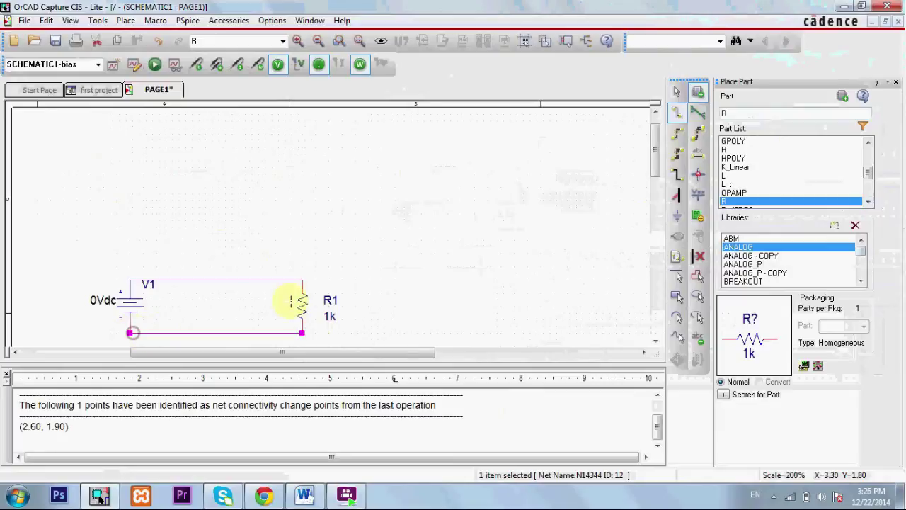
click(675, 92)
click(154, 254)
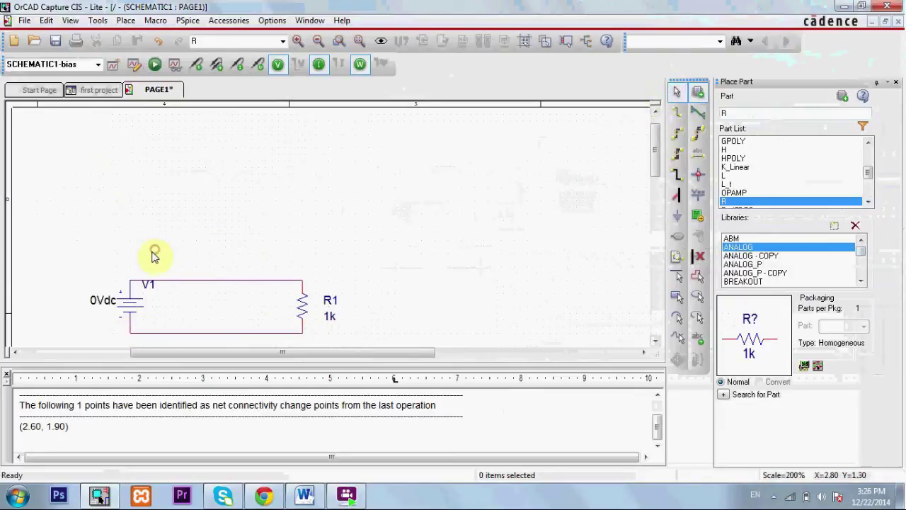
Edit V1's value label from 0Vdc to 5Vdc.
click(97, 304)
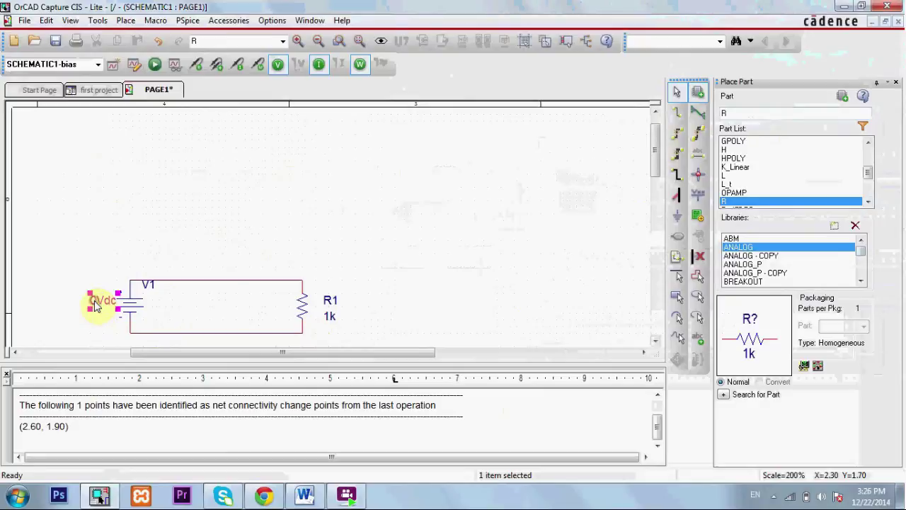
double_click(97, 305)
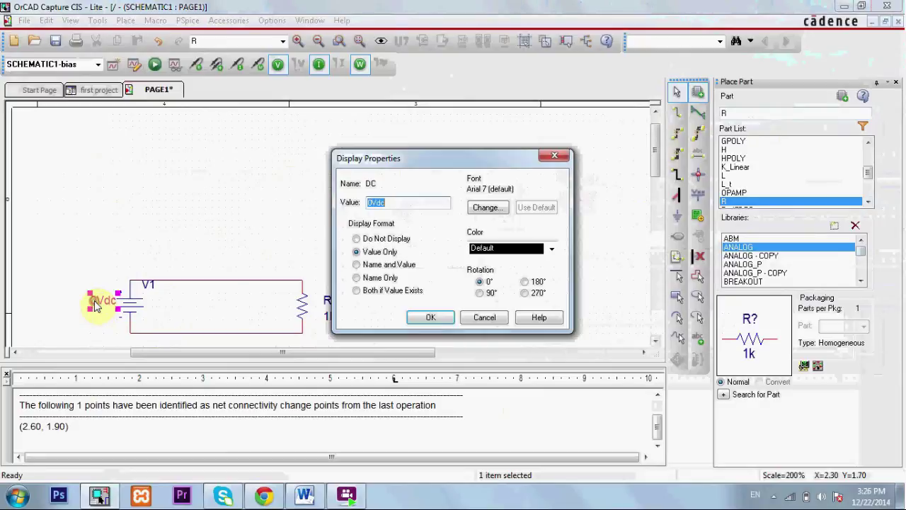
click(368, 203)
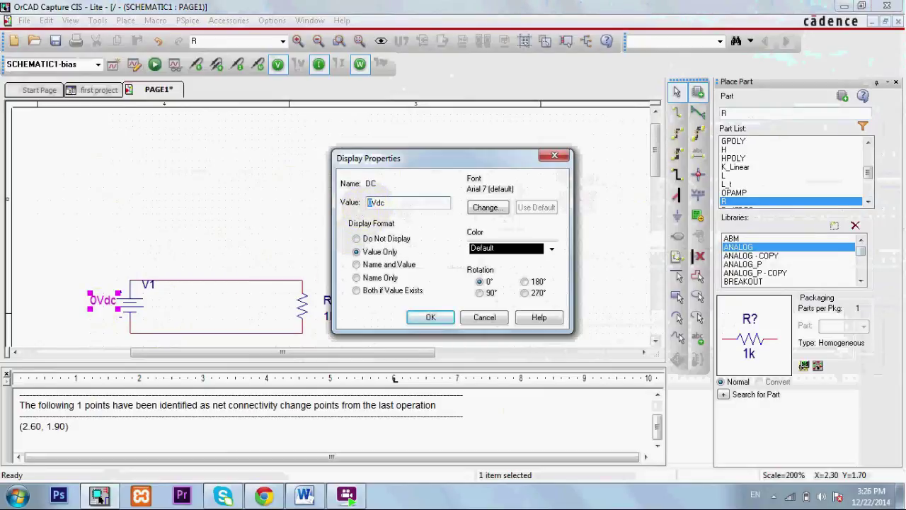
text(5)
key(Return)
click(7, 20)
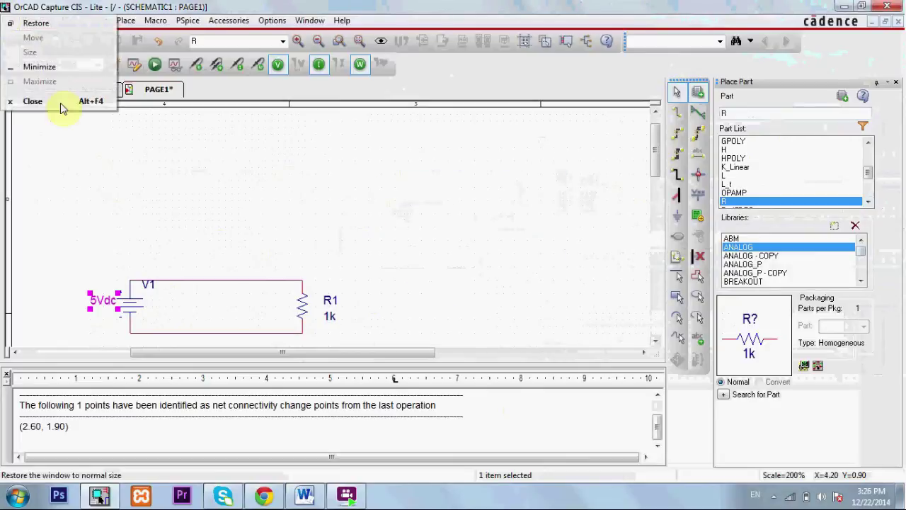
click(184, 164)
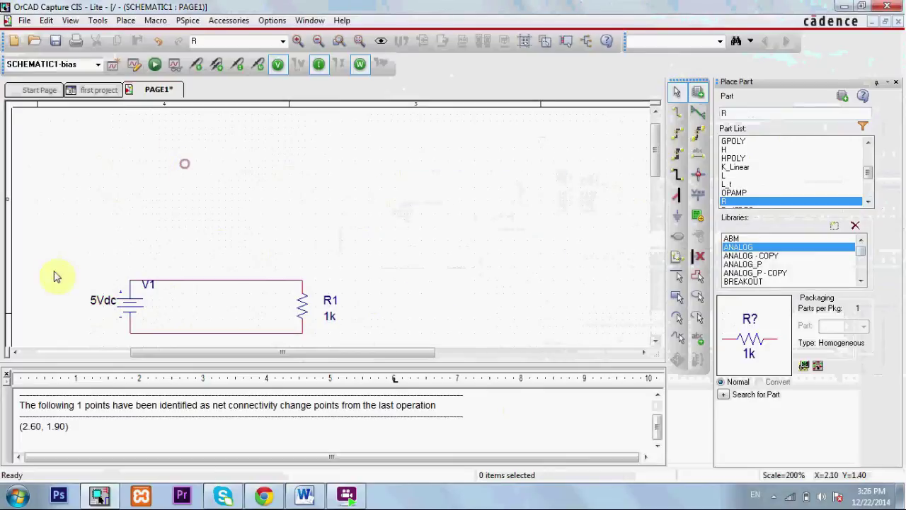
Change R1's value label from 1k to 1.
click(333, 320)
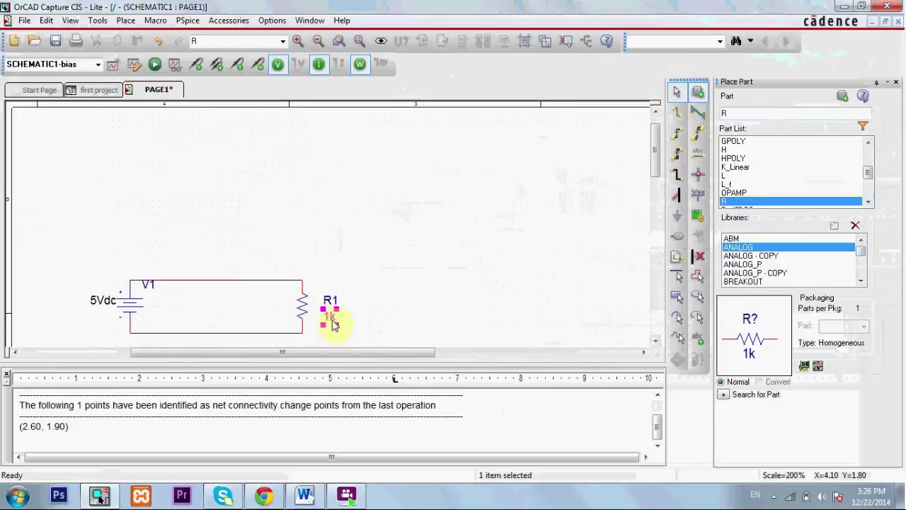
double_click(333, 320)
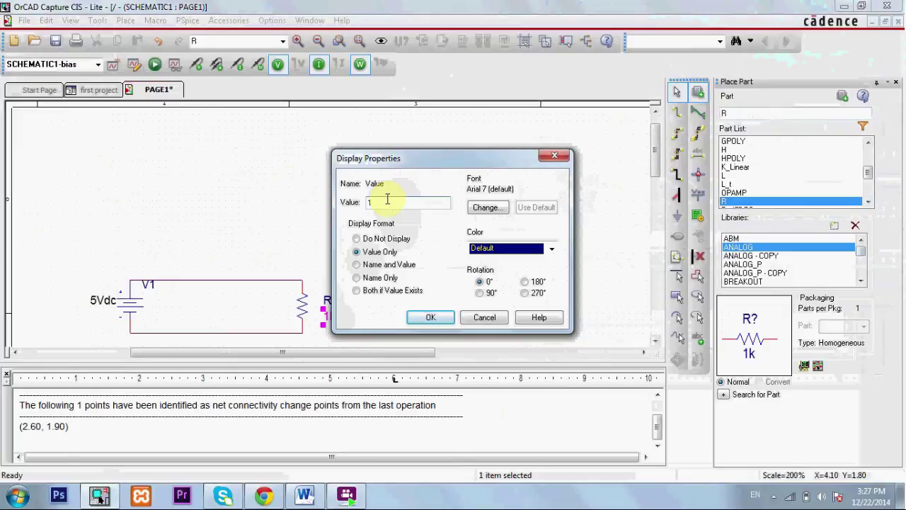
click(433, 317)
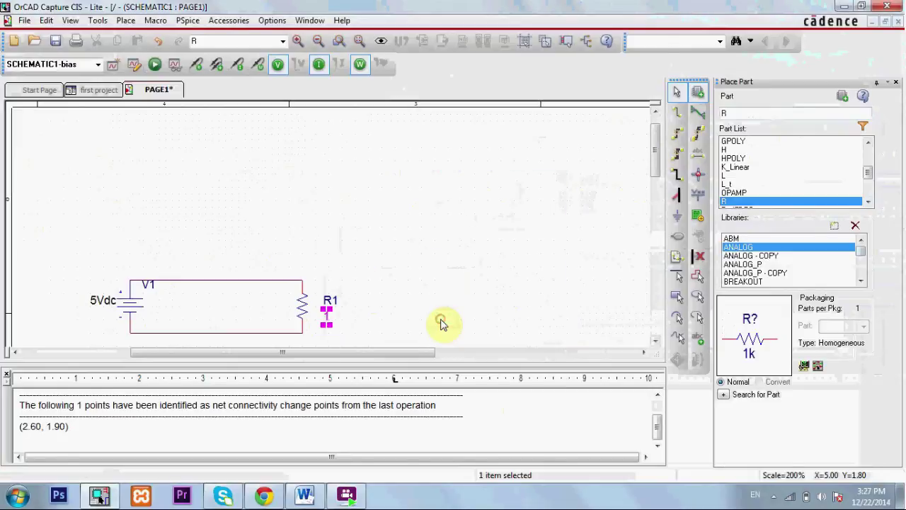
click(433, 317)
scroll(418, 298, down, 2)
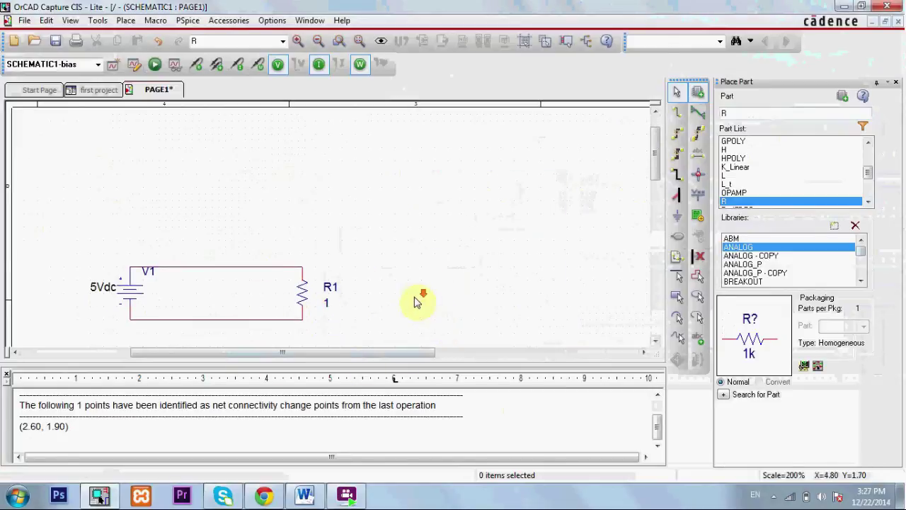
scroll(394, 296, down, 2)
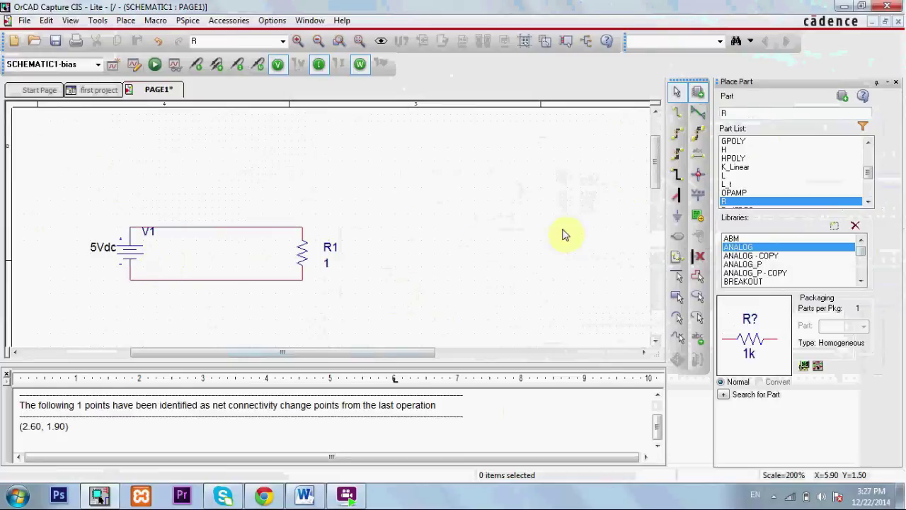
Place a 0/CAPSYM ground symbol and drag it onto the bottom wire between V1 and R1.
click(678, 216)
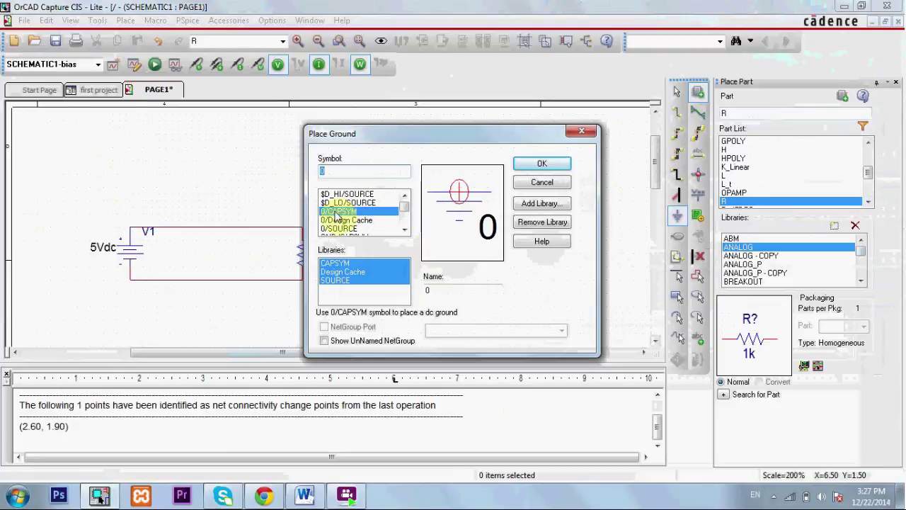
double_click(338, 211)
click(340, 206)
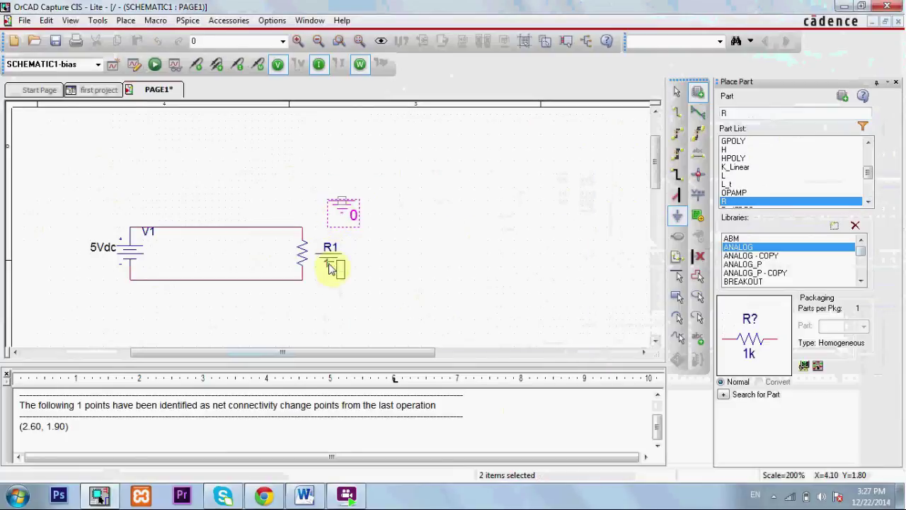
click(677, 92)
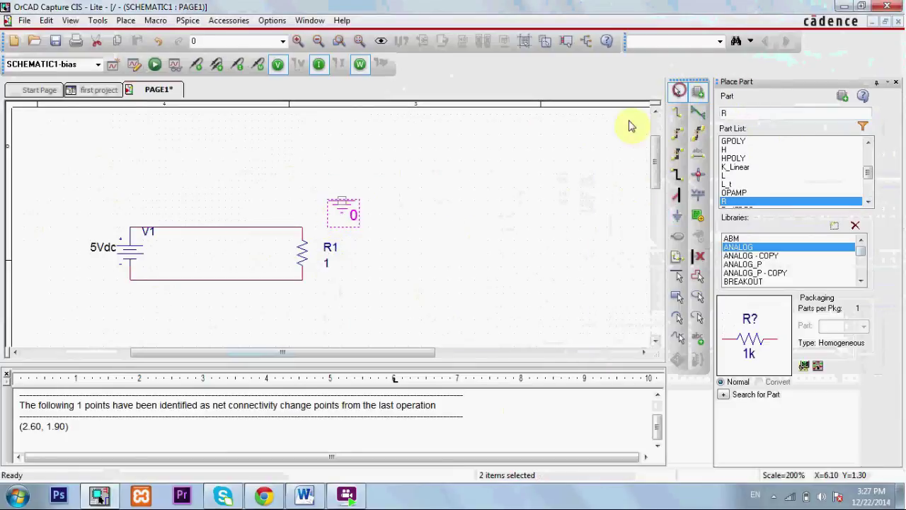
click(351, 211)
click(341, 208)
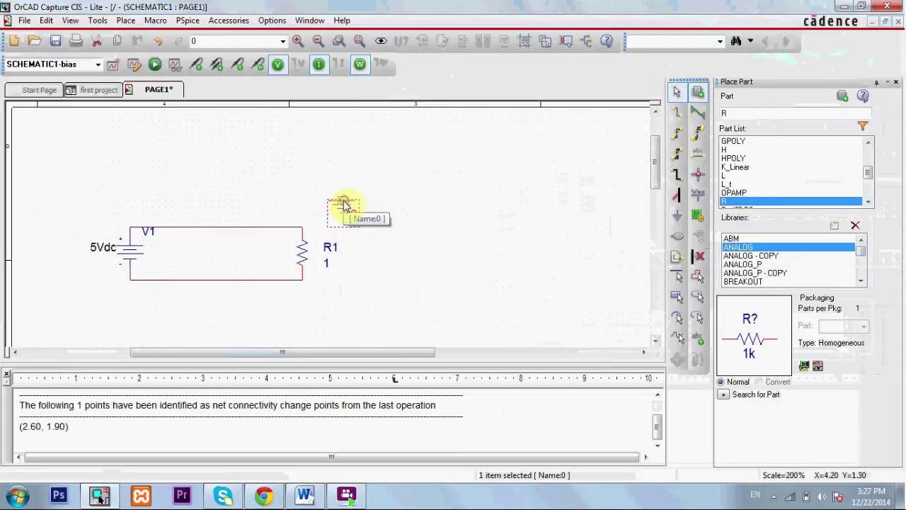
drag(341, 208, 242, 301)
click(466, 248)
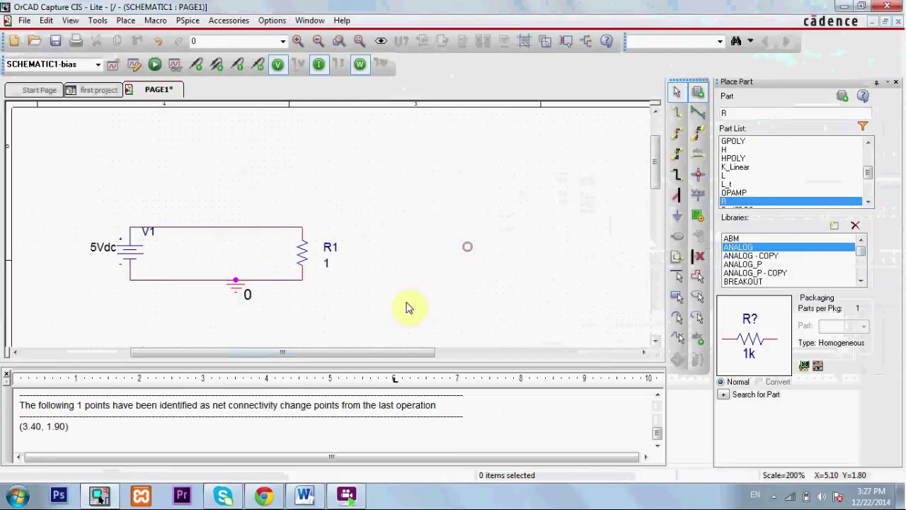
drag(243, 293, 214, 293)
click(257, 312)
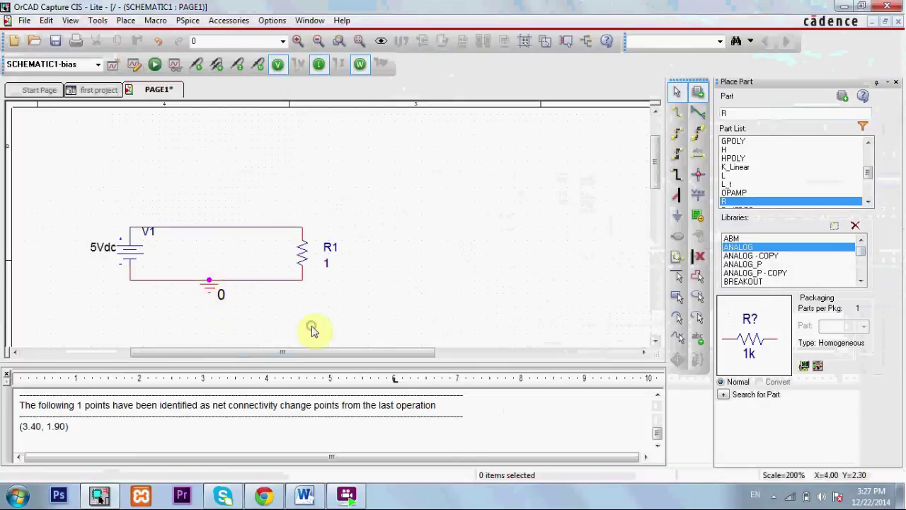
Delete the existing top wire between V1 and R1.
click(95, 249)
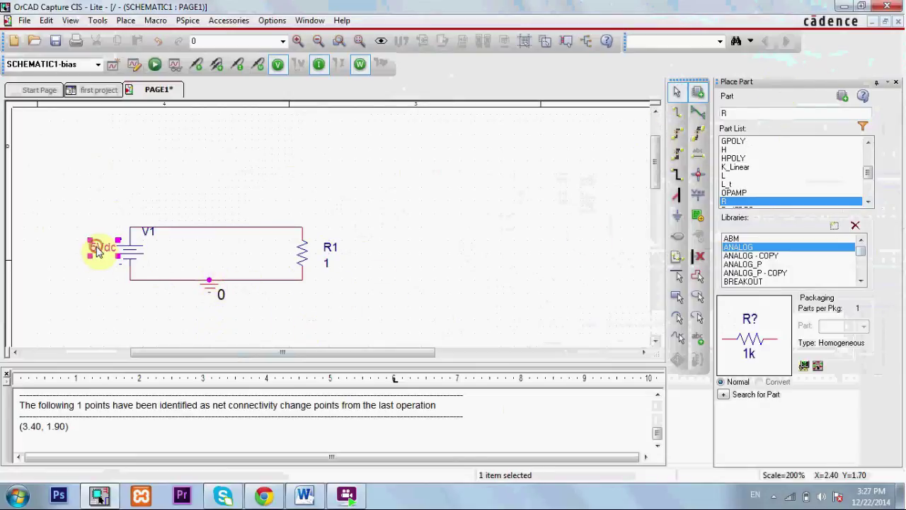
click(306, 261)
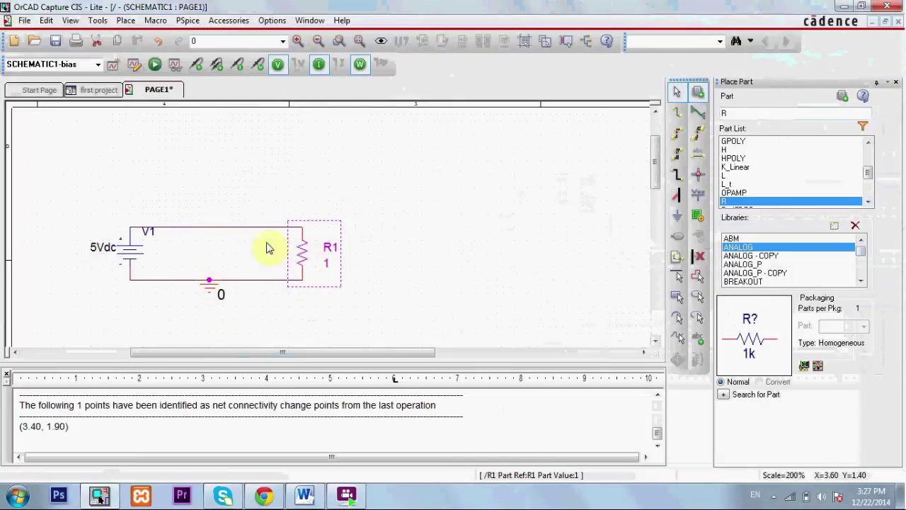
click(226, 228)
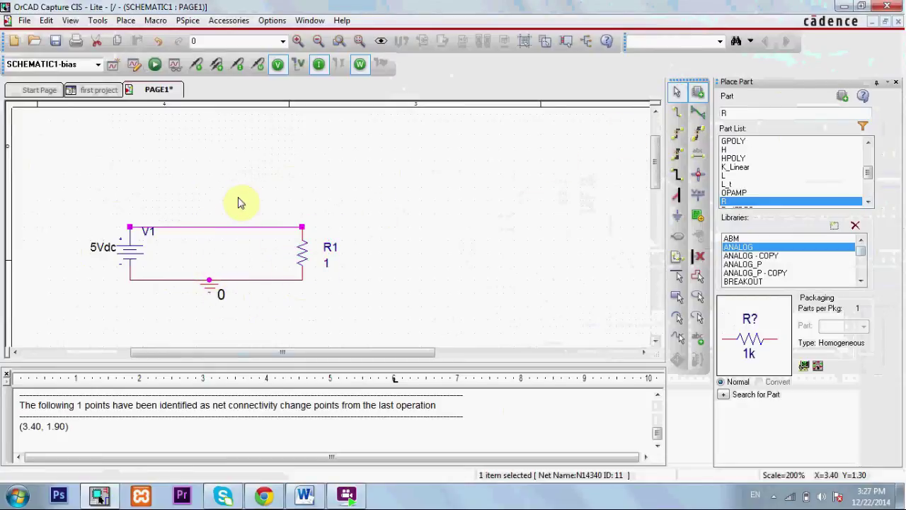
key(Delete)
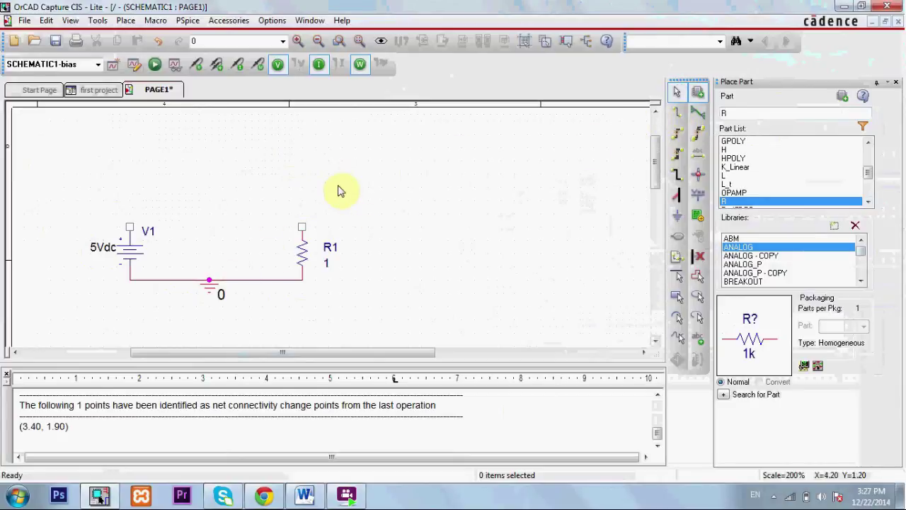
Draw a new wire from V1's top pin straight to R1's top pin.
key(w)
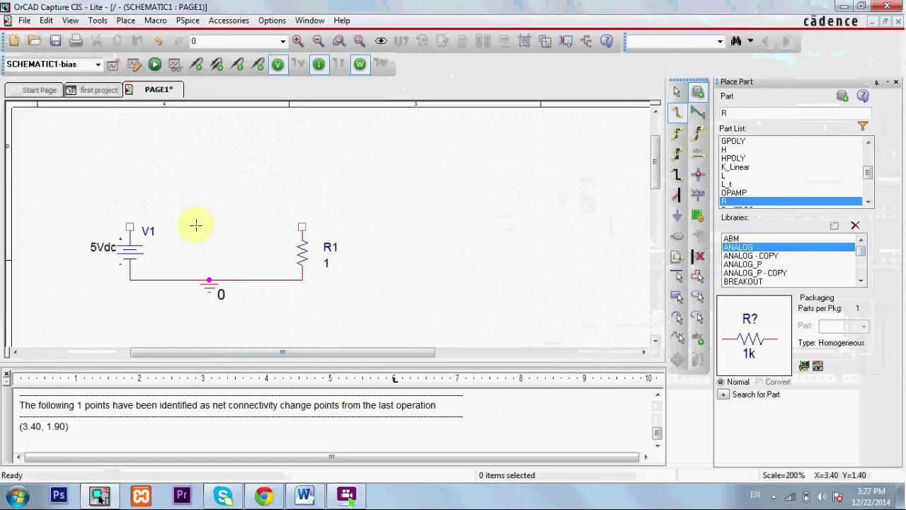
click(129, 227)
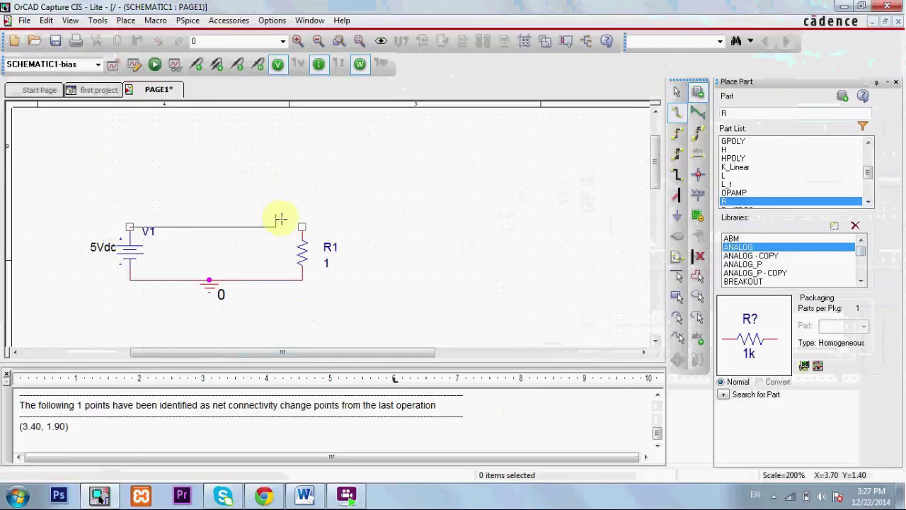
click(302, 227)
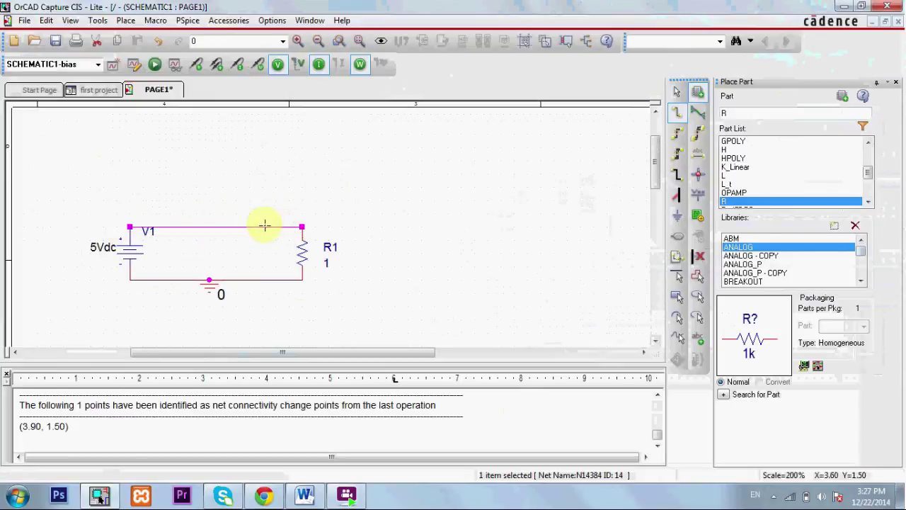
click(680, 94)
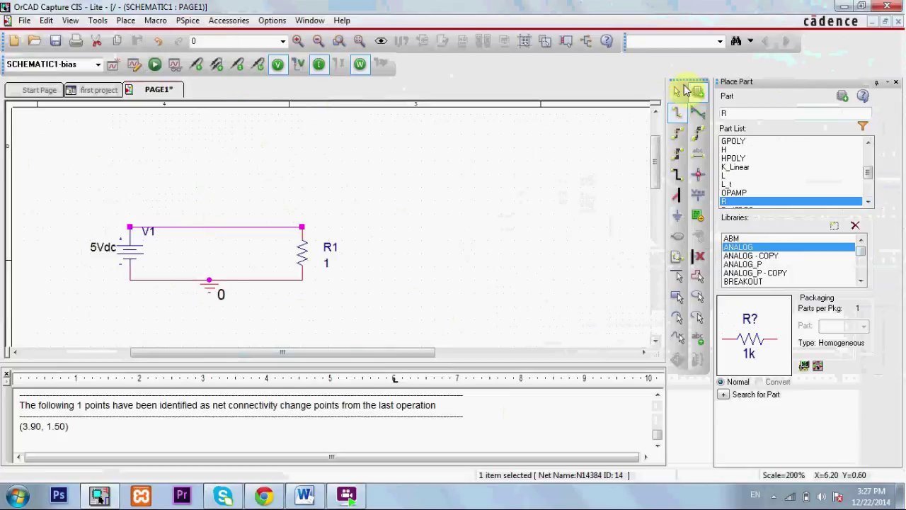
click(525, 202)
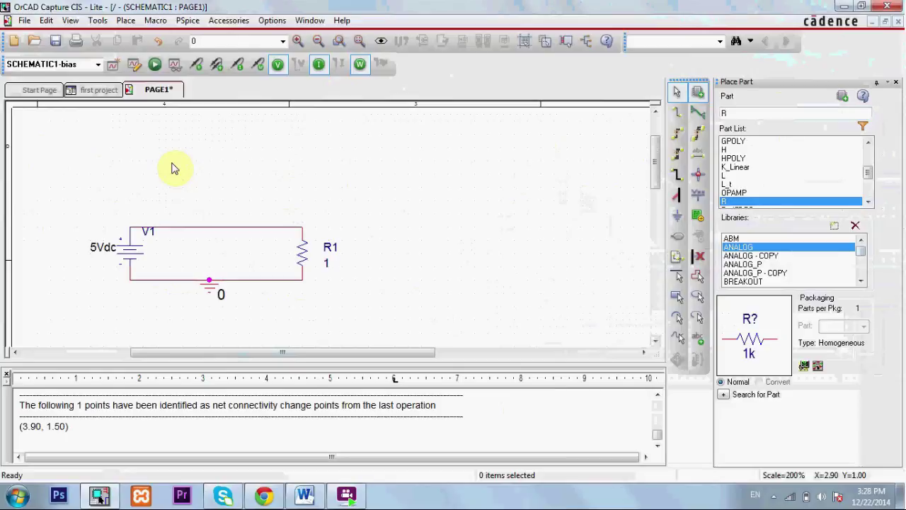
Run the PSpice bias-point simulation and return to the schematic showing 5.000V, 5.000A and 25.00W.
click(155, 66)
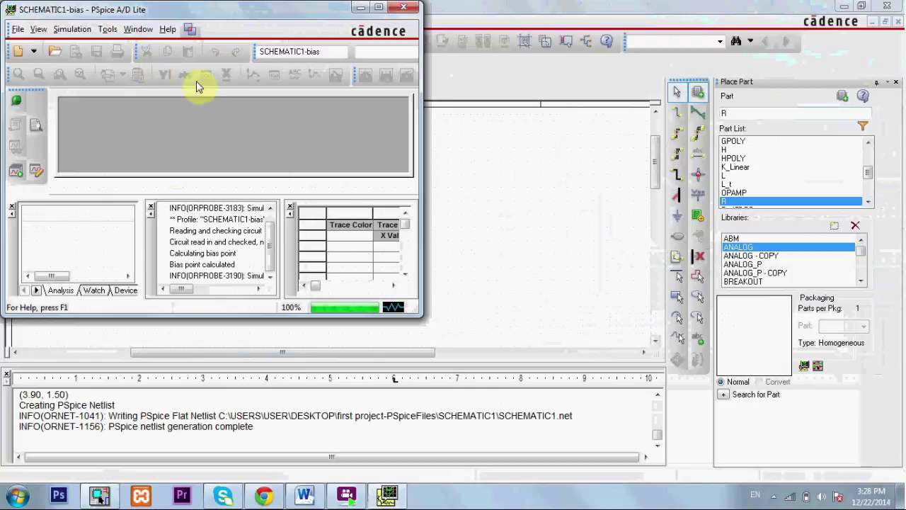
click(388, 495)
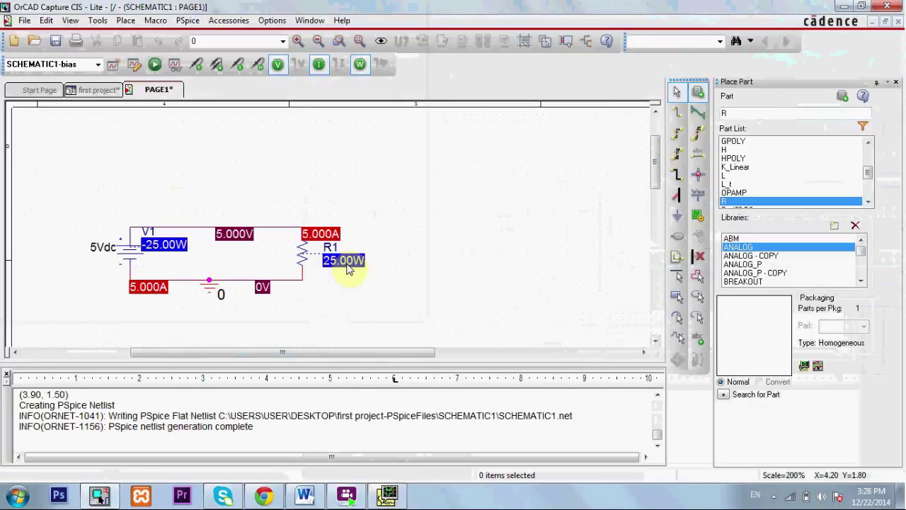
Move R1's 5.000A current label above the resistor and its 25.00W power label below it.
drag(347, 269, 365, 309)
click(323, 235)
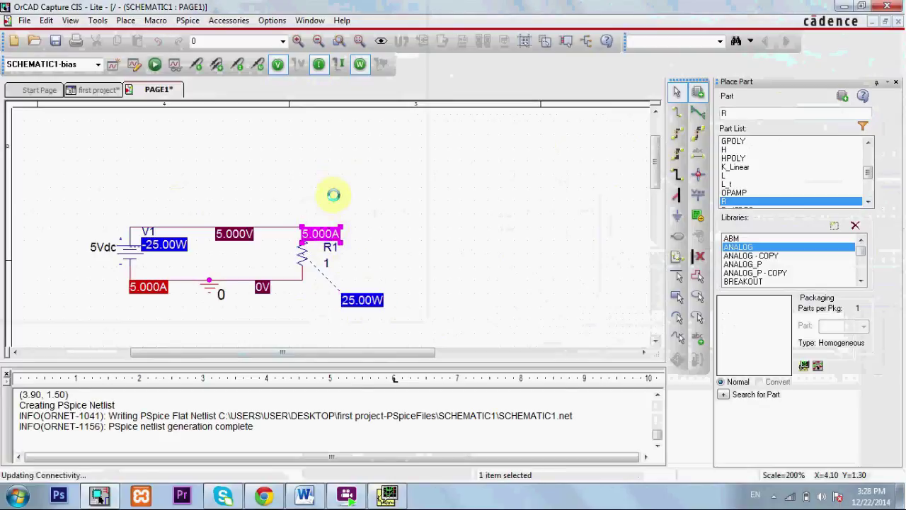
drag(324, 235, 334, 195)
click(395, 277)
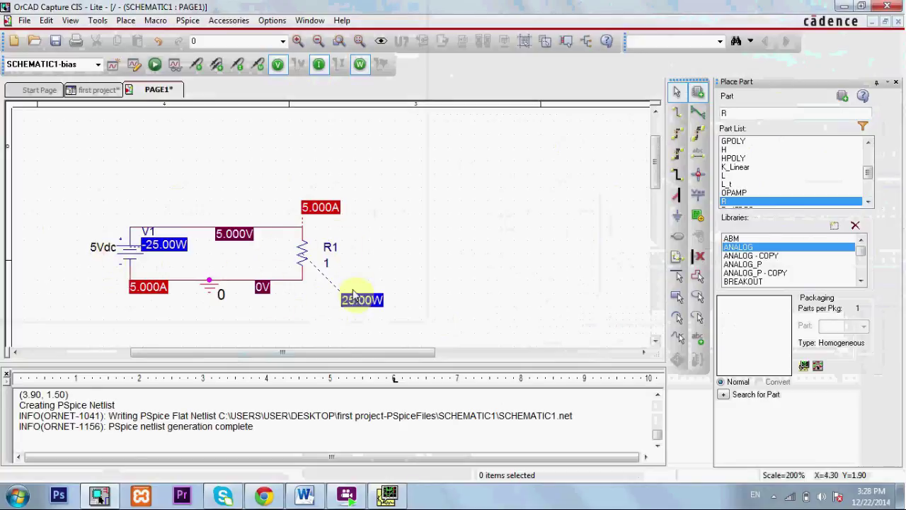
drag(361, 298, 360, 286)
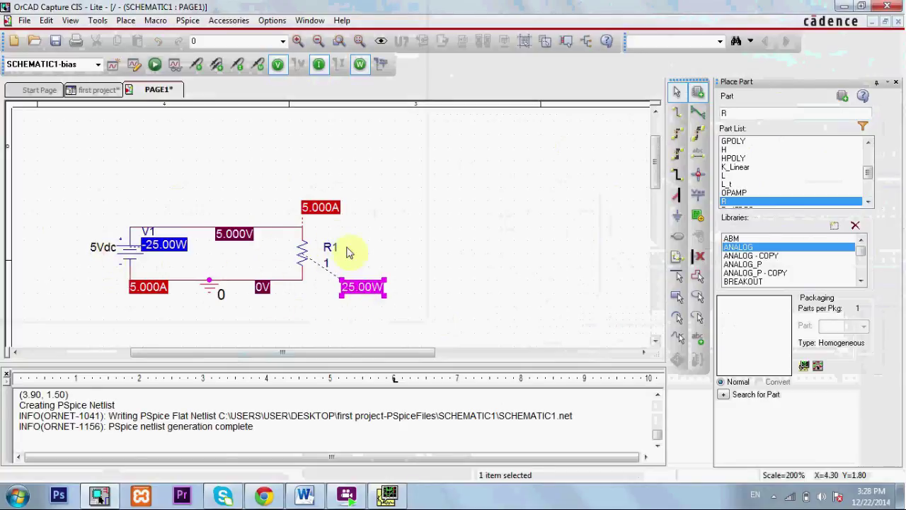